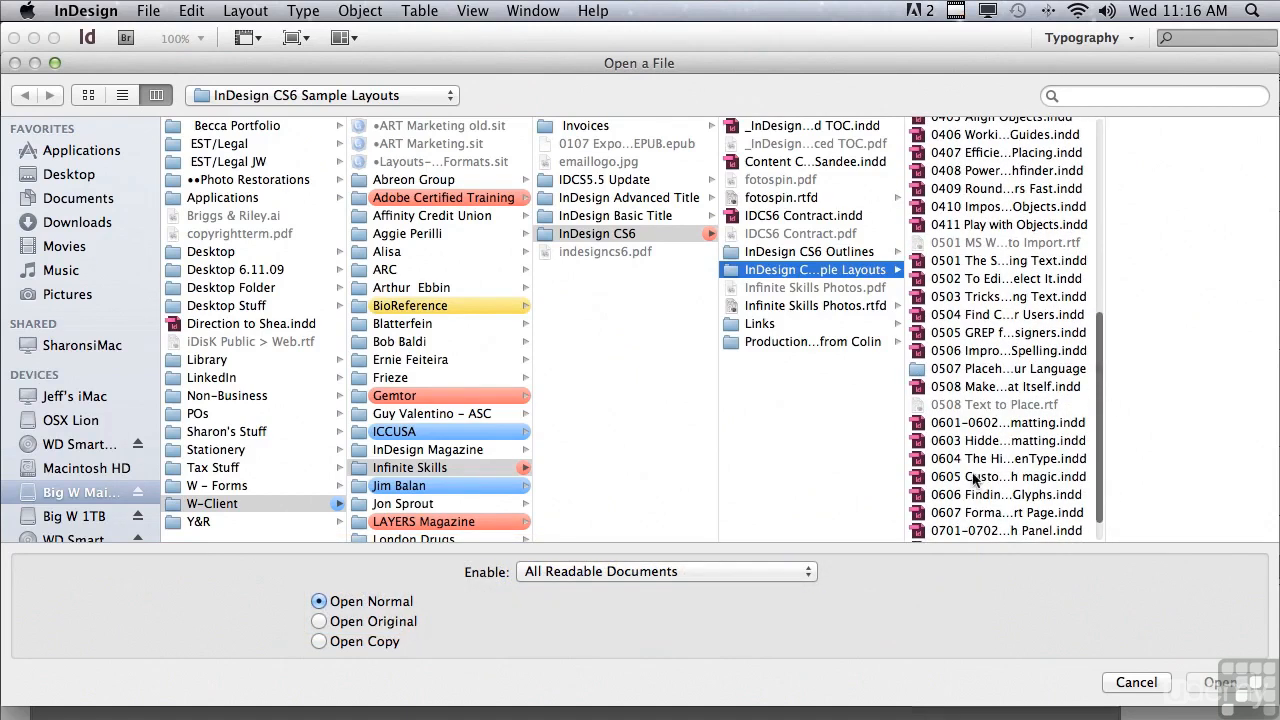
Open the document "0605 Custom Underline & Strikethrough magic.indd" from the InDesign CS6 Sample Layouts folder
{"action": "left_click", "coordinate": [977, 477]}
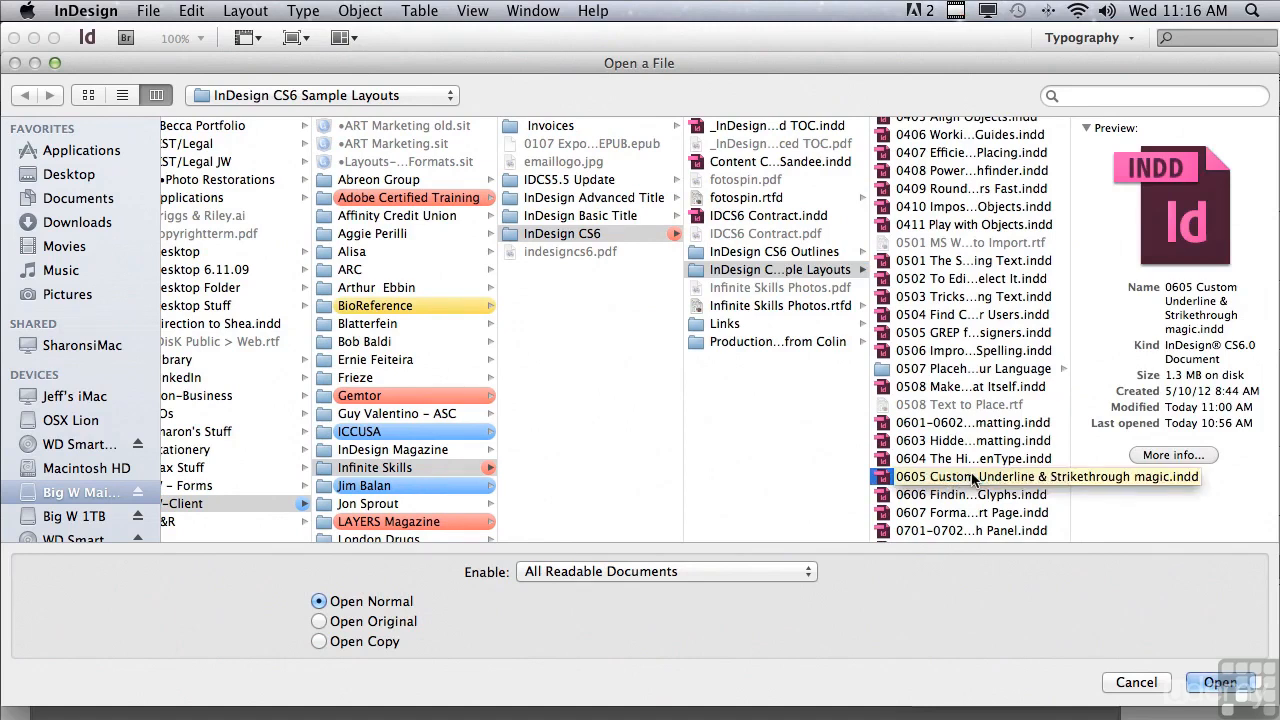
{"action": "left_click", "coordinate": [1196, 680]}
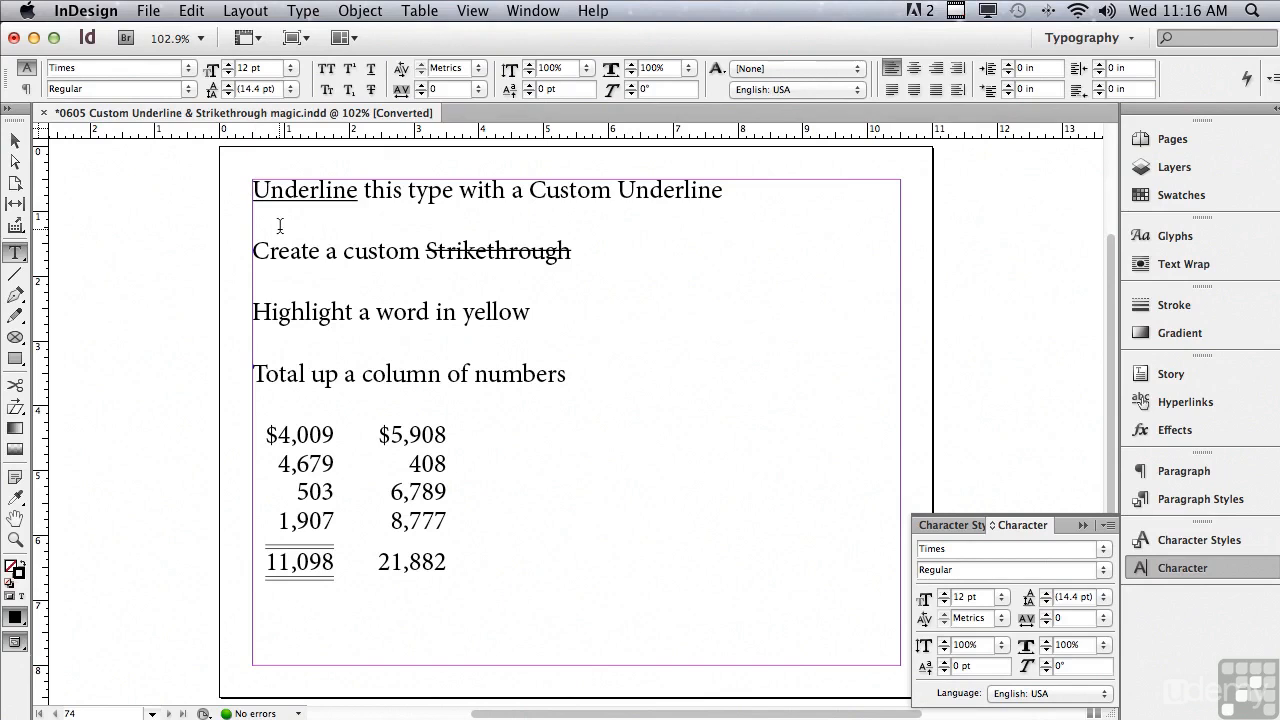
Select the word "Underline" at the start of the first line and float the Character settings beside the text
{"action": "left_click", "coordinate": [256, 190]}
{"action": "left_click_drag", "start_coordinate": [256, 190], "coordinate": [358, 191]}
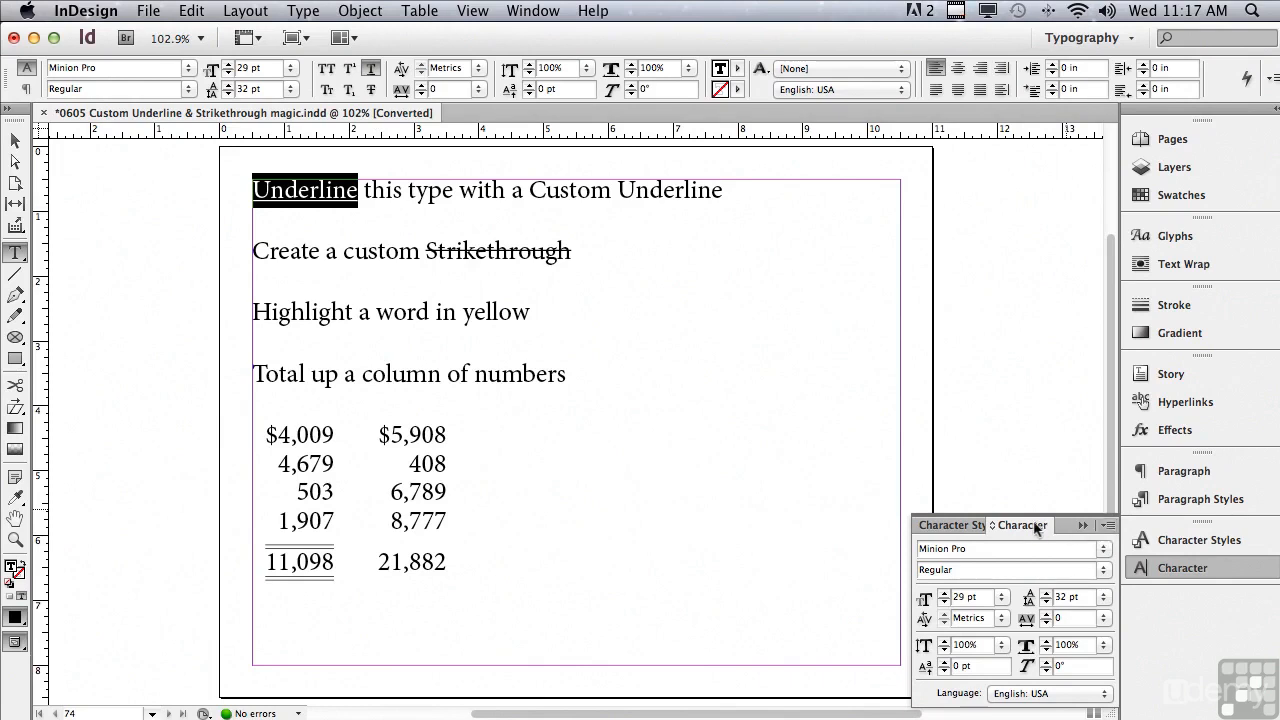
{"action": "left_click_drag", "start_coordinate": [1029, 524], "coordinate": [917, 175]}
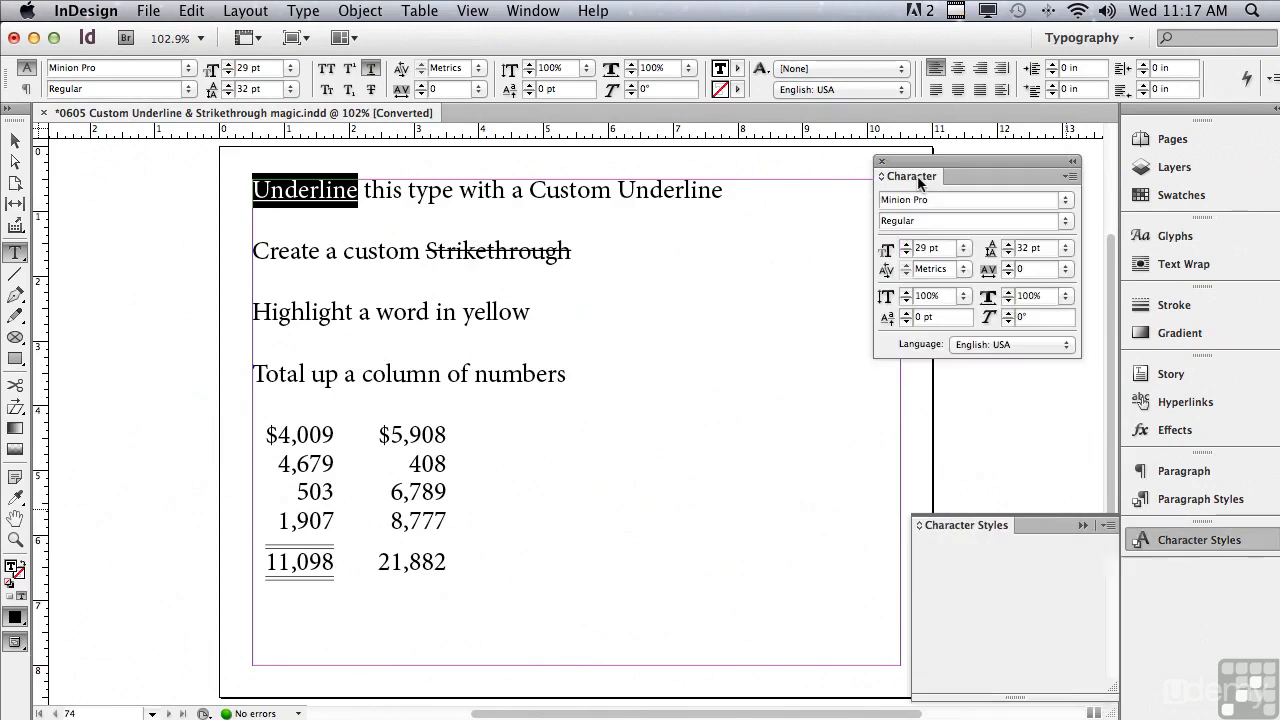
{"action": "left_click", "coordinate": [1069, 178]}
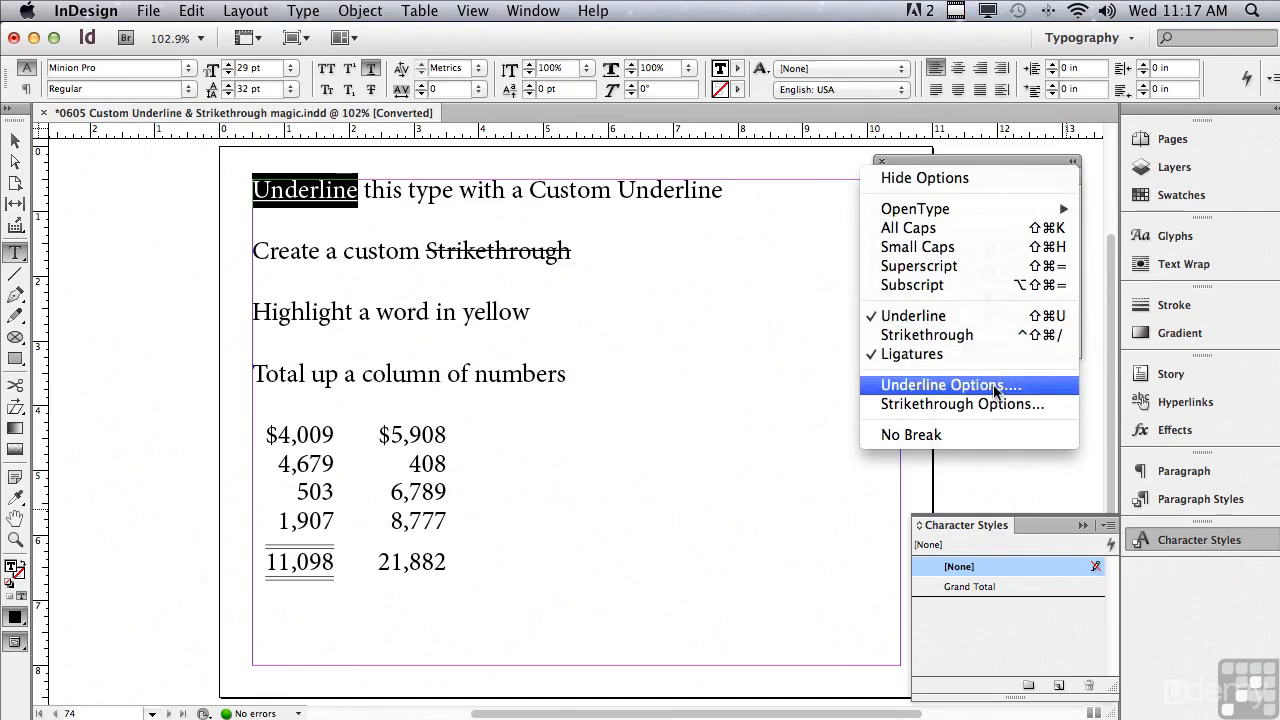
{"action": "left_click", "coordinate": [664, 341]}
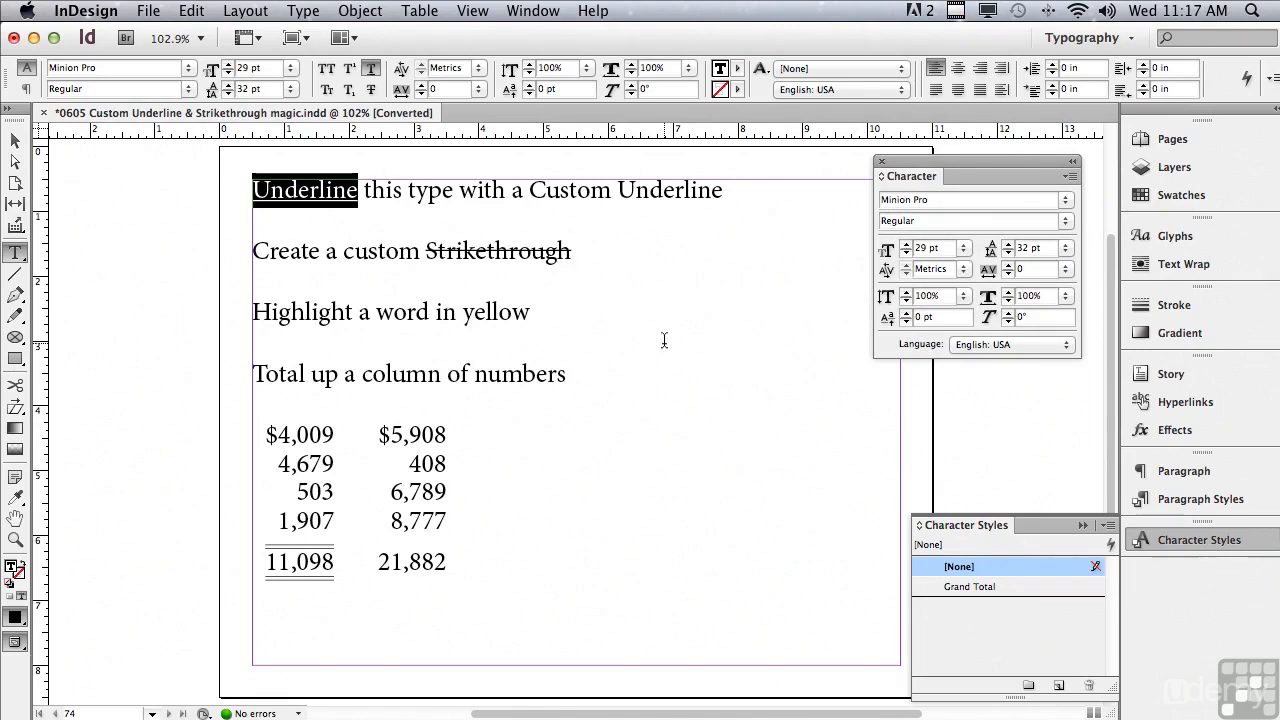
Bring up the underline options for the selected word and check the underline and preview by switching them off and on
{"action": "key", "text": "alt"}
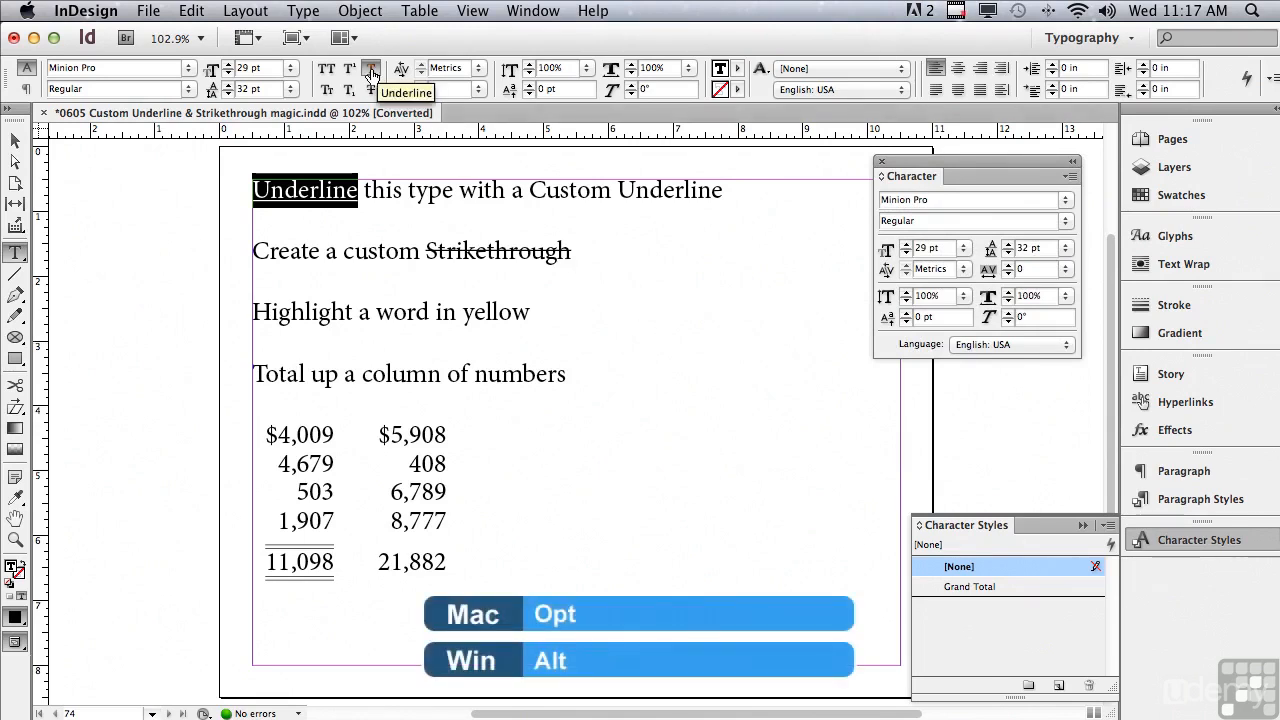
{"action": "left_click", "coordinate": [371, 70], "text": "alt"}
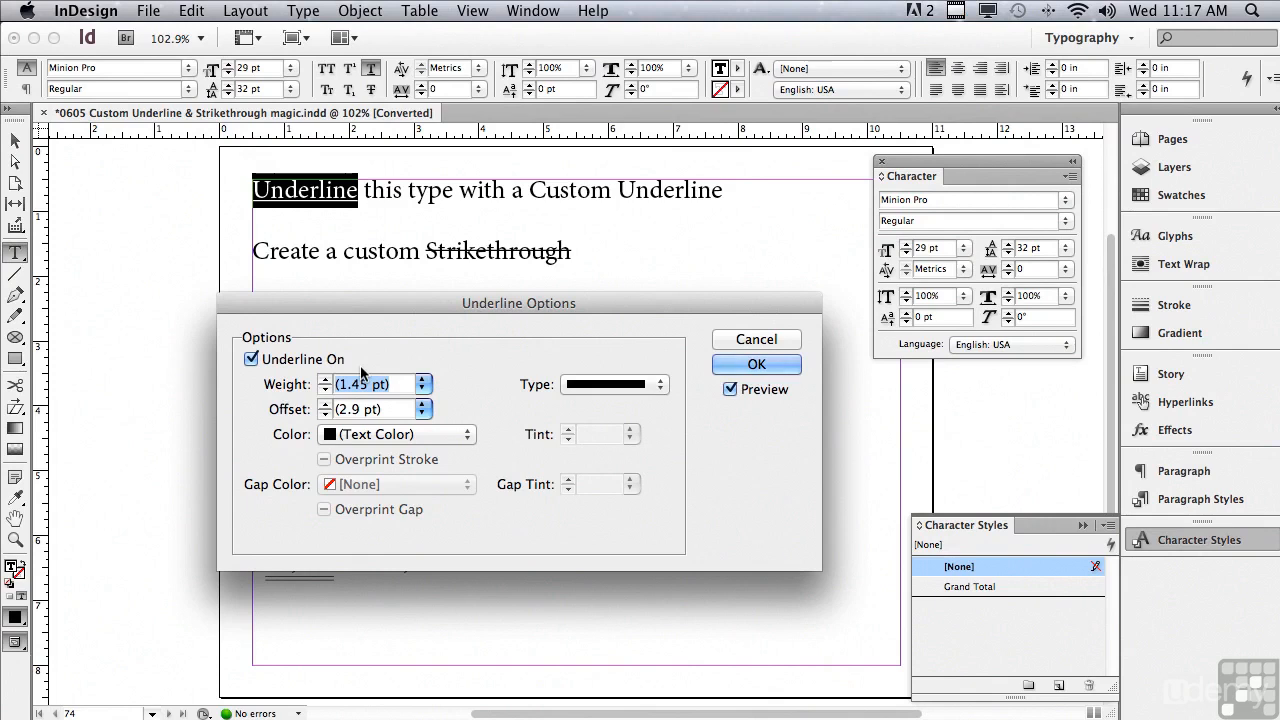
{"action": "left_click", "coordinate": [251, 360]}
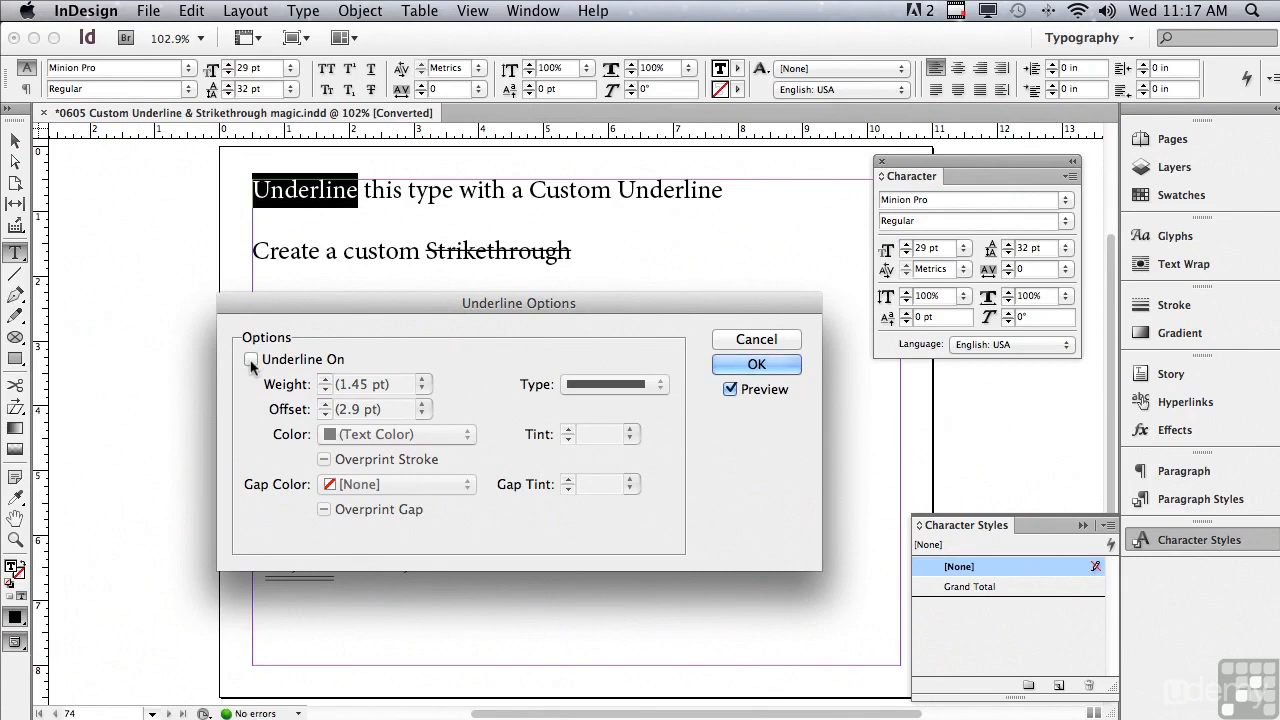
{"action": "left_click", "coordinate": [251, 360]}
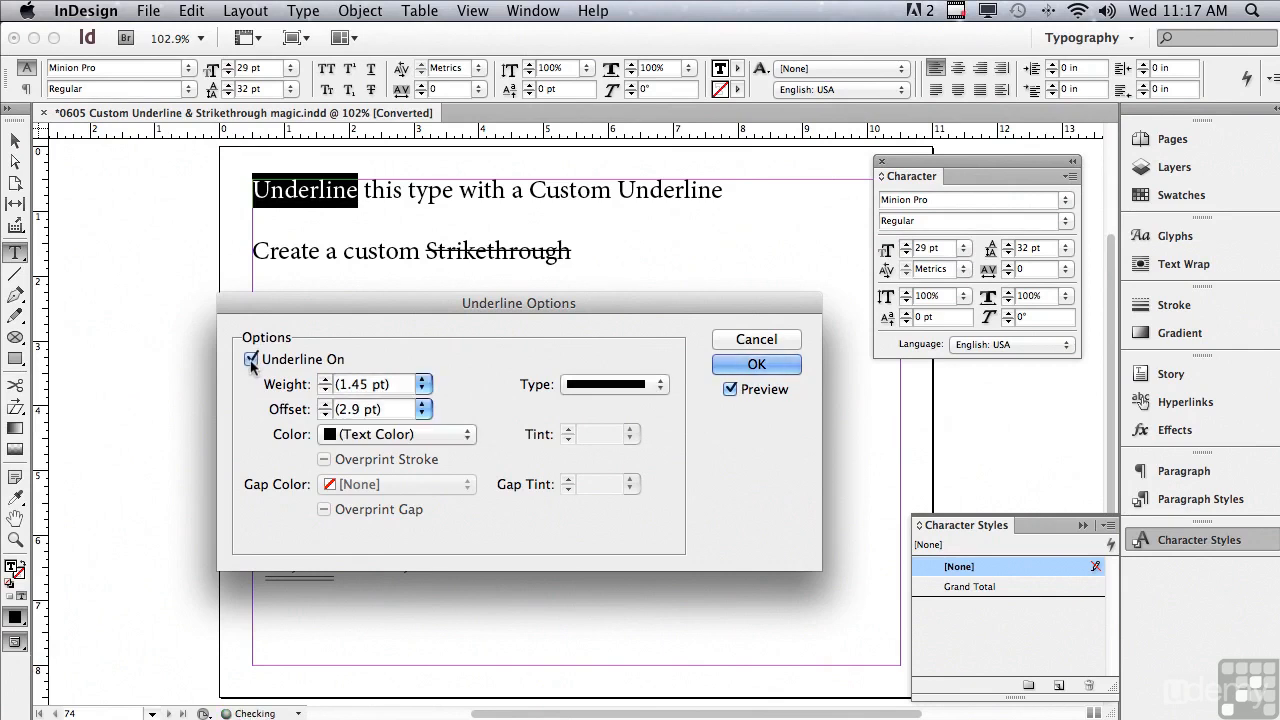
{"action": "left_click", "coordinate": [729, 390]}
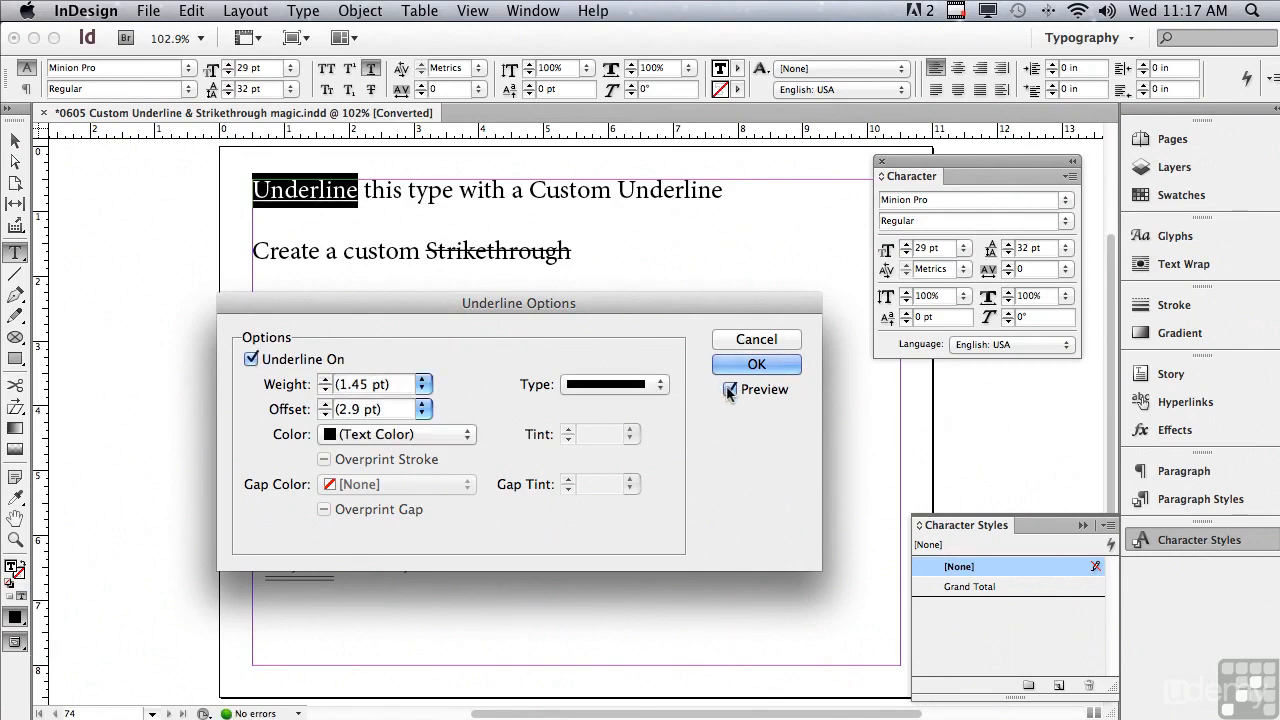
{"action": "left_click", "coordinate": [729, 390]}
Give the selected word a custom underline with a weight of 1 pt and an offset of 7 pt
{"action": "left_click", "coordinate": [326, 390]}
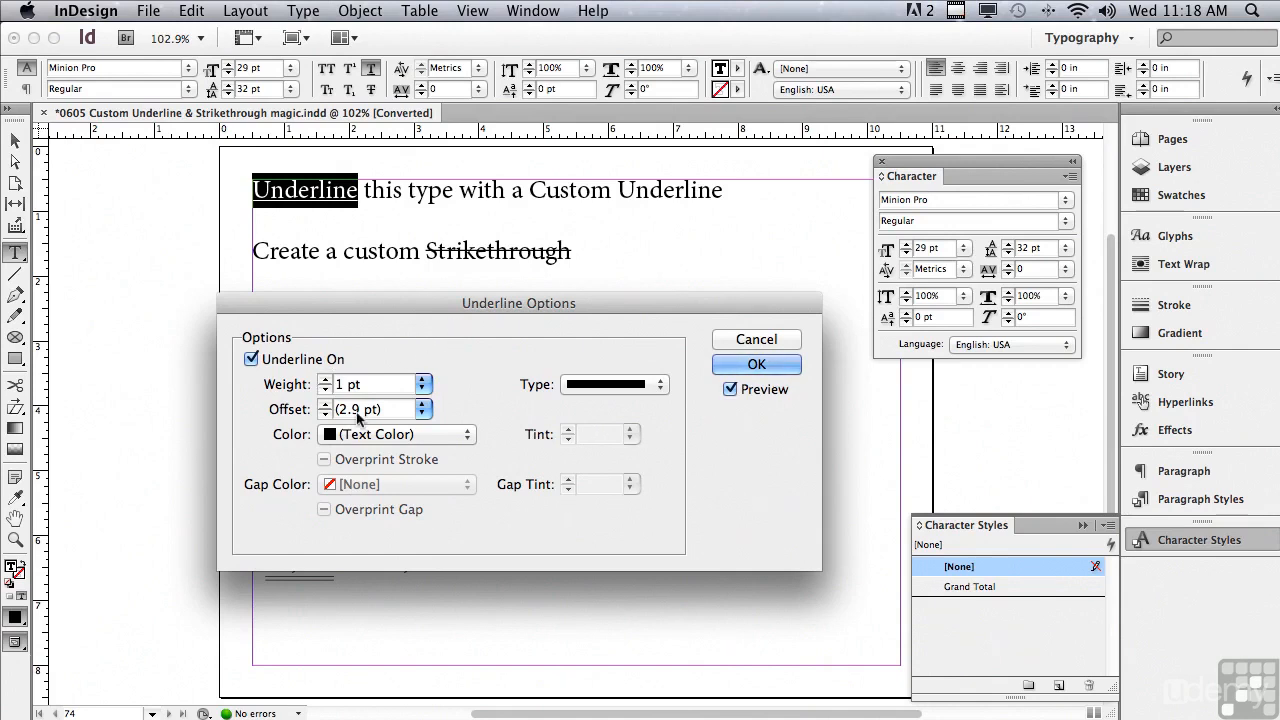
{"action": "left_click", "coordinate": [325, 405]}
{"action": "left_click", "coordinate": [325, 405]}
{"action": "left_click", "coordinate": [325, 405]}
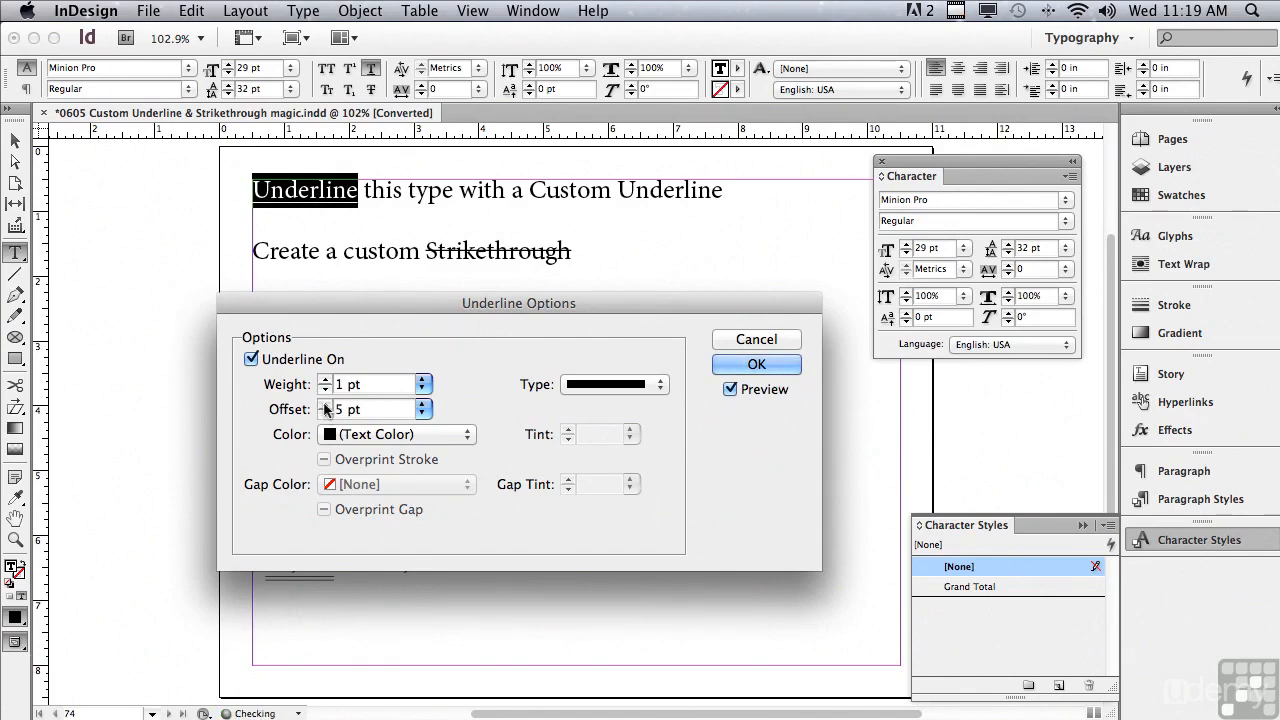
{"action": "left_click", "coordinate": [325, 405]}
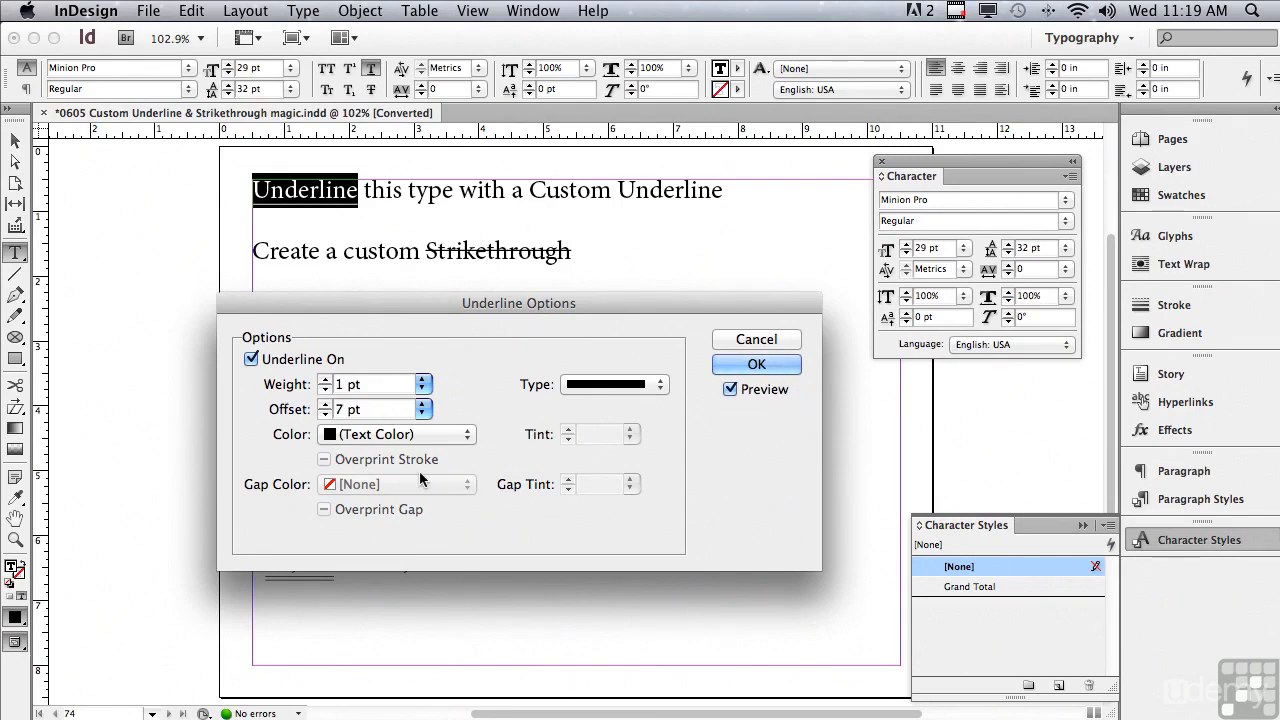
{"action": "left_click", "coordinate": [733, 367]}
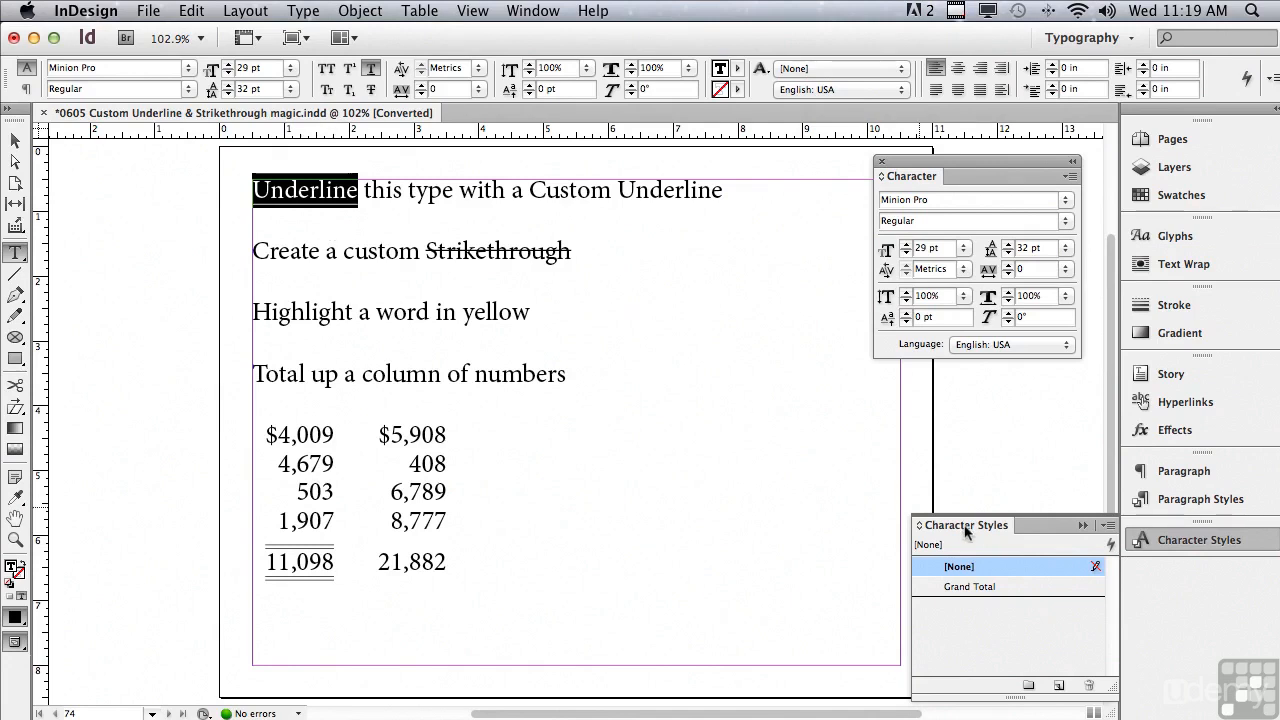
Create a character style named "Underline" from the selected word's formatting and apply it to the selection
{"action": "left_click", "coordinate": [1108, 526]}
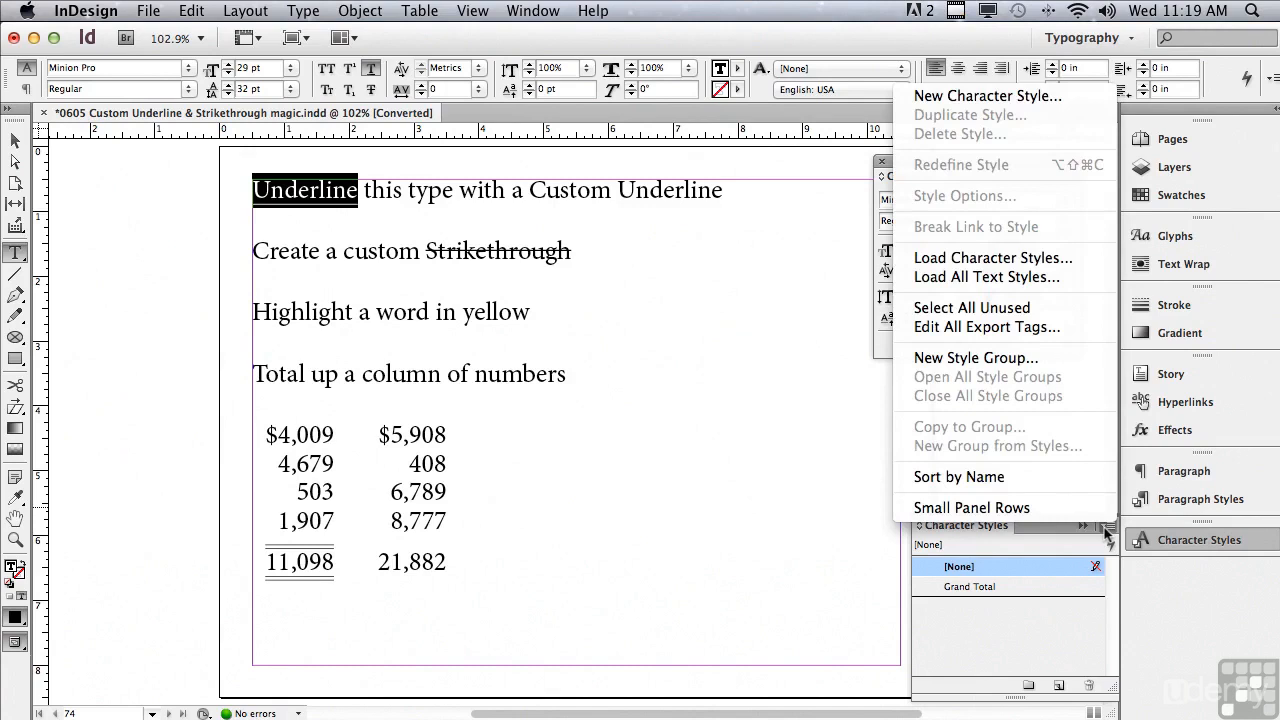
{"action": "left_click", "coordinate": [1002, 95]}
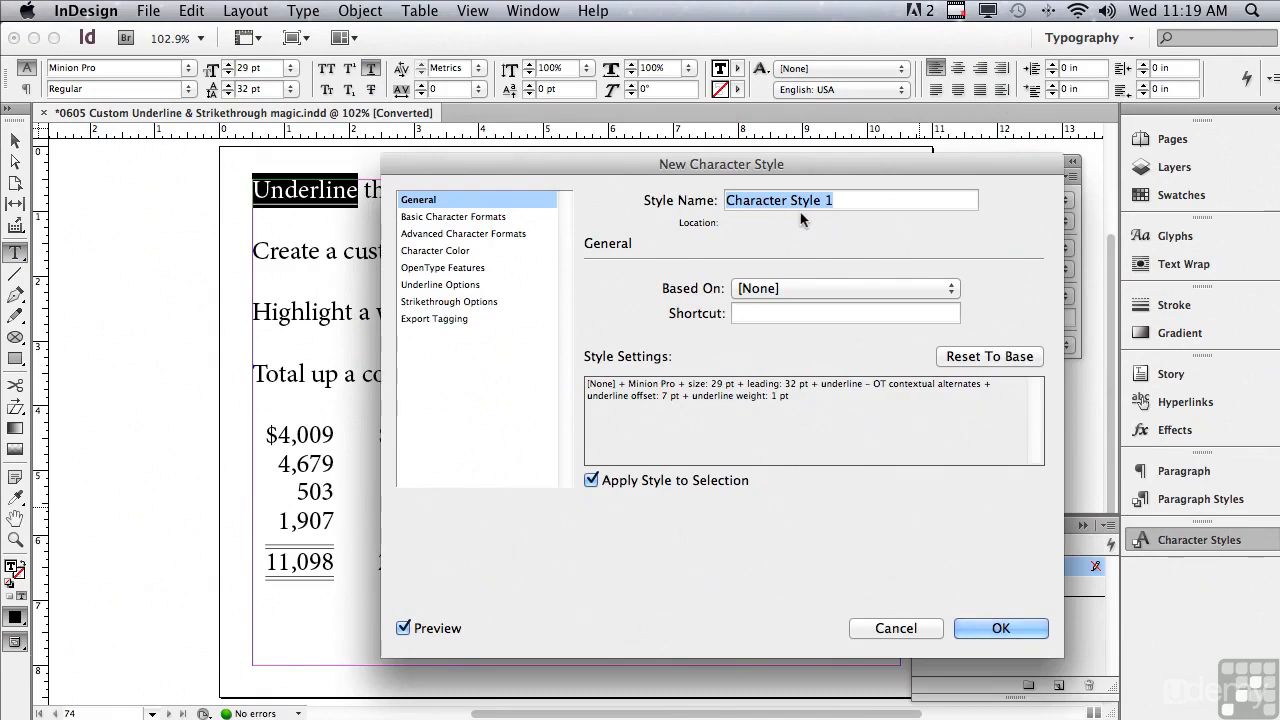
{"action": "type", "text": "Underline"}
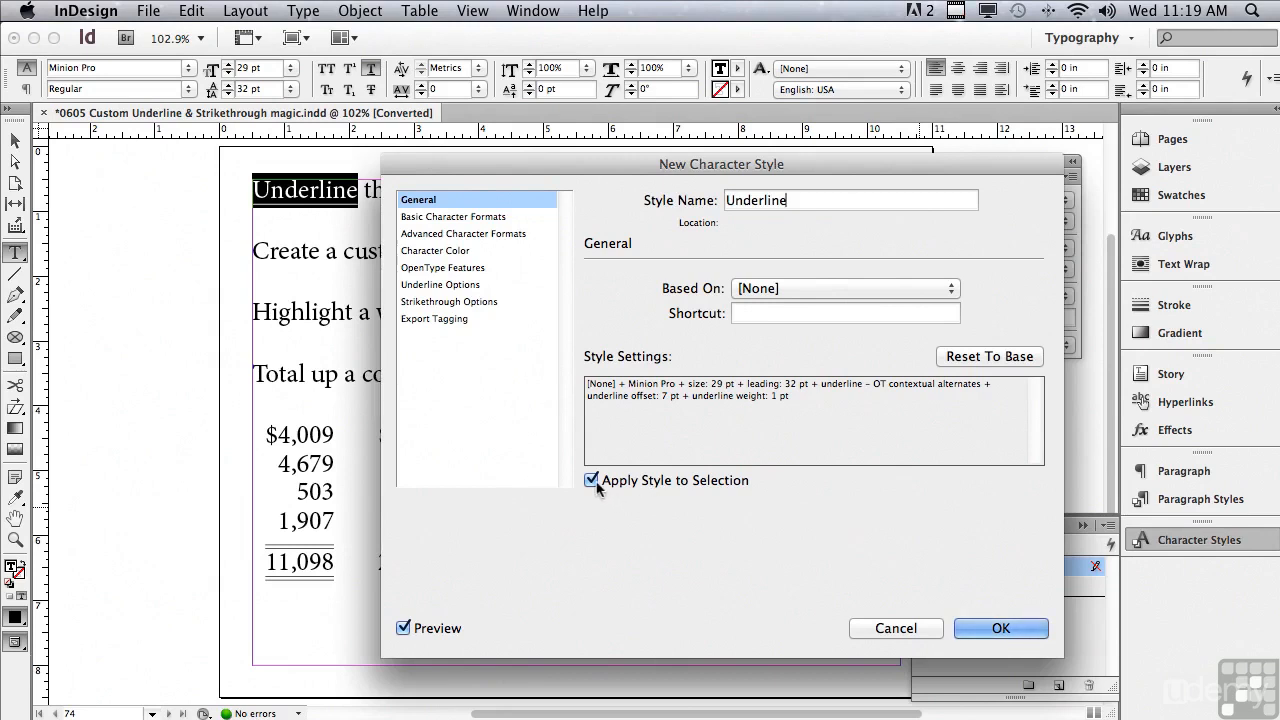
{"action": "left_click_drag", "start_coordinate": [654, 163], "coordinate": [488, 144]}
{"action": "left_click", "coordinate": [673, 308]}
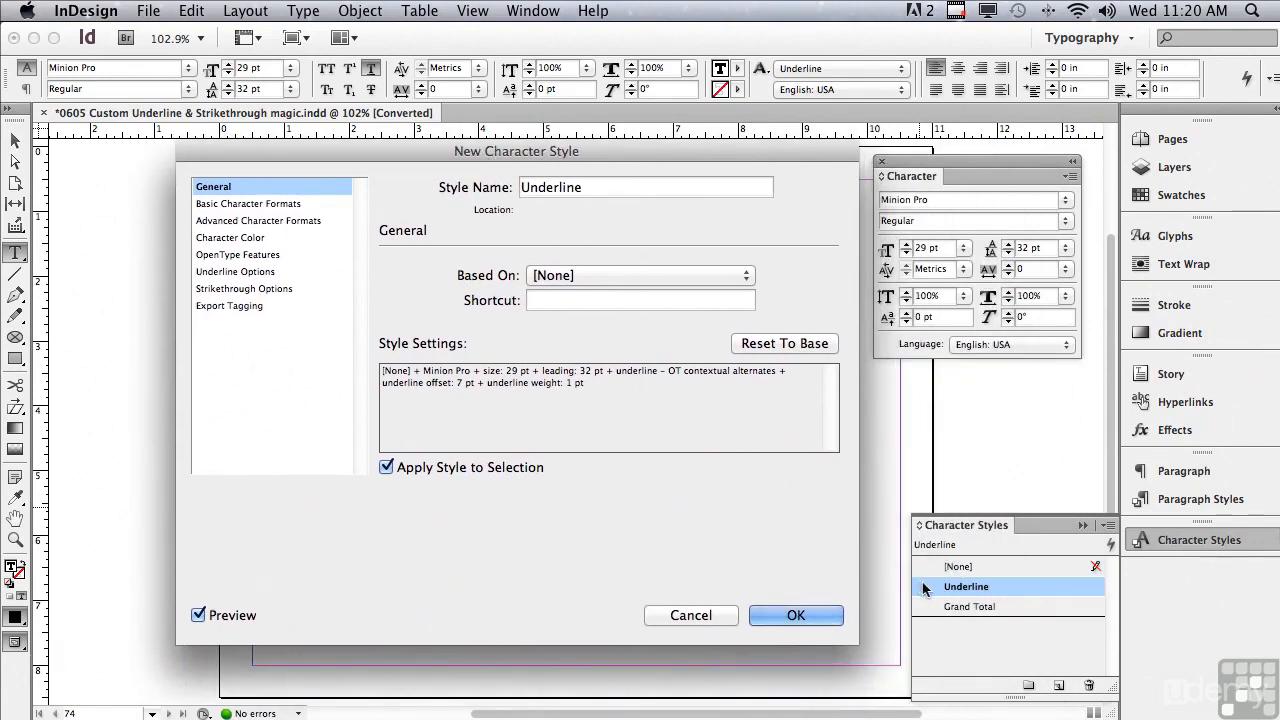
{"action": "left_click", "coordinate": [817, 617]}
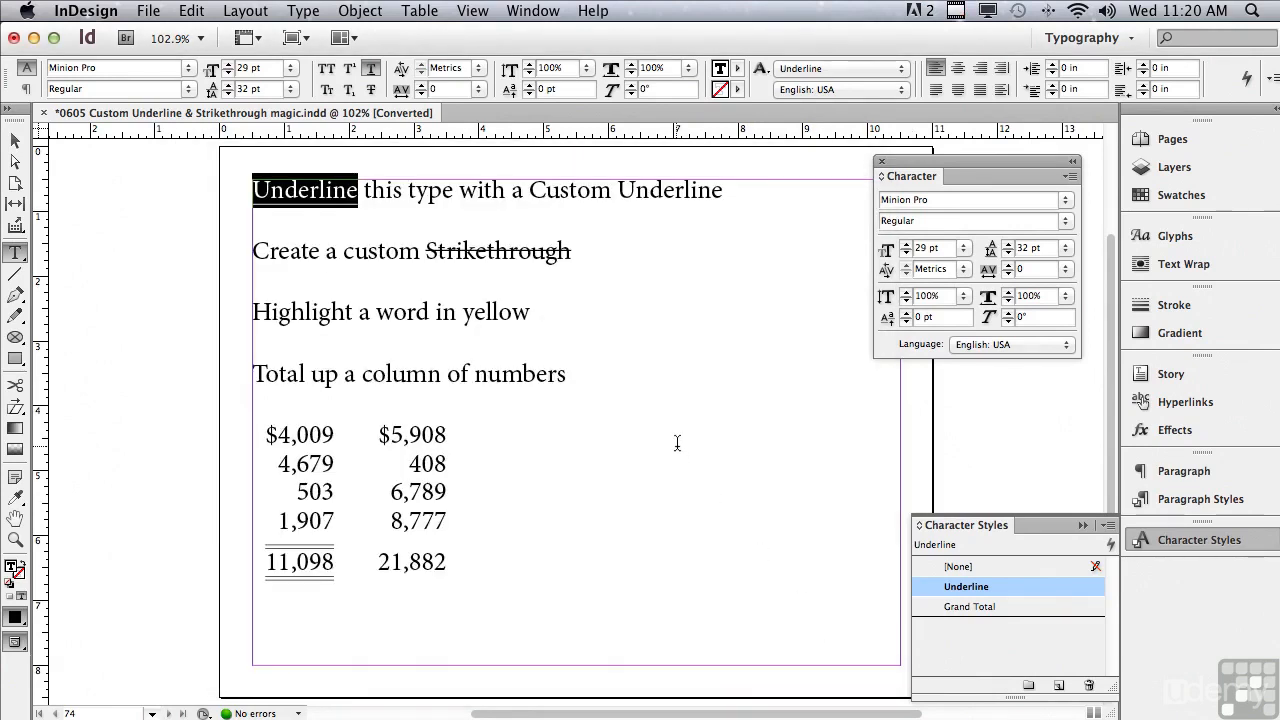
Apply the "Underline" character style to the words "Custom Underline" at the end of the first line
{"action": "left_click_drag", "start_coordinate": [530, 190], "coordinate": [724, 192]}
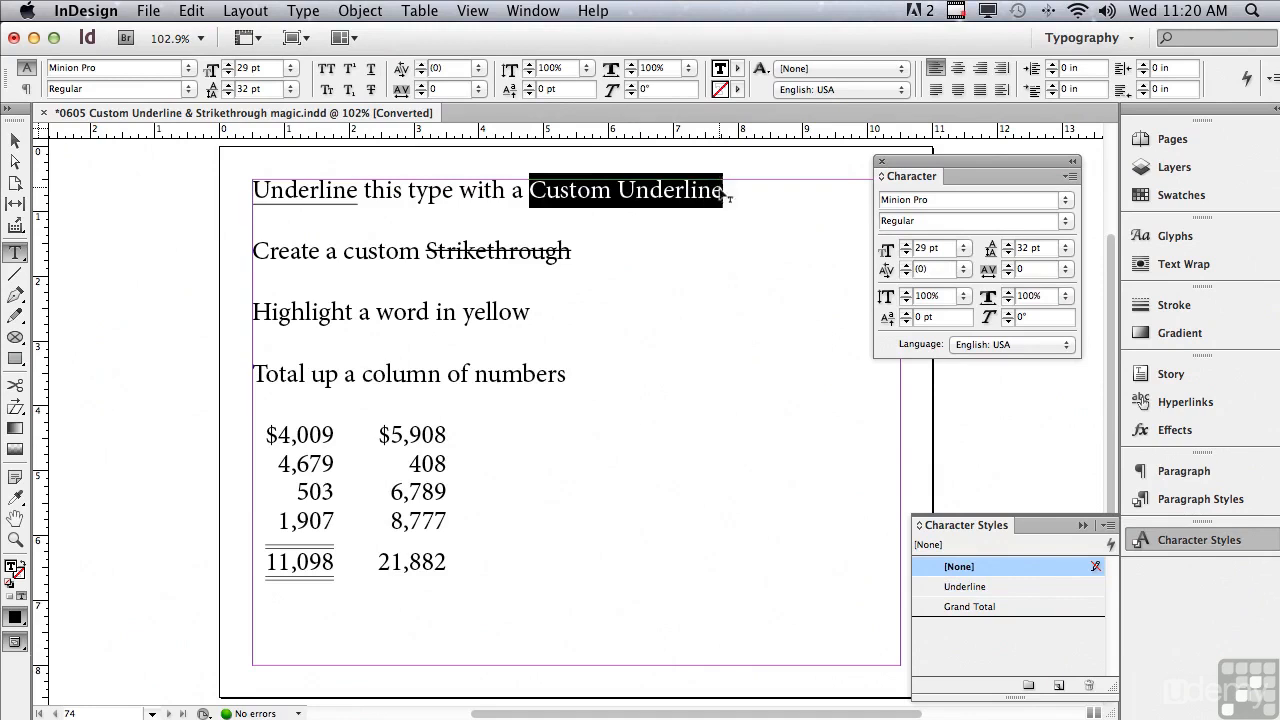
{"action": "left_click", "coordinate": [966, 587]}
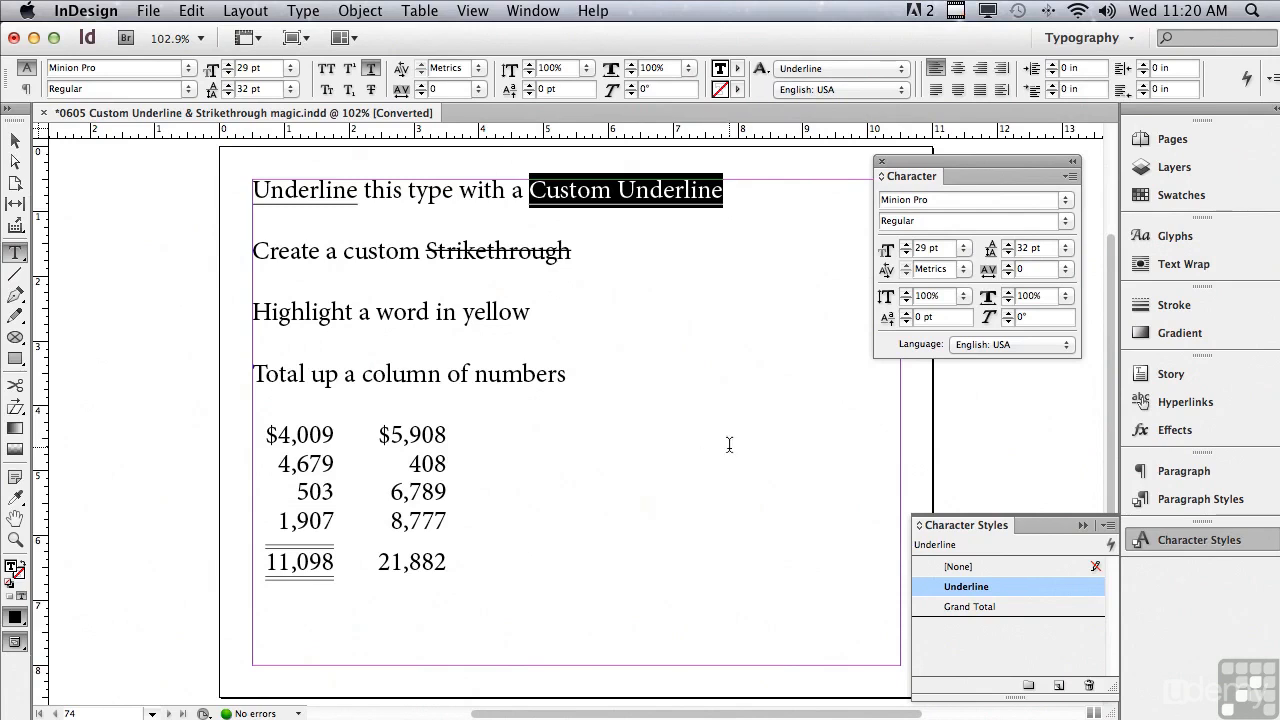
Set the strikethrough weight of the word "Strikethrough" in the second line to 1 pt
{"action": "left_click", "coordinate": [15, 539]}
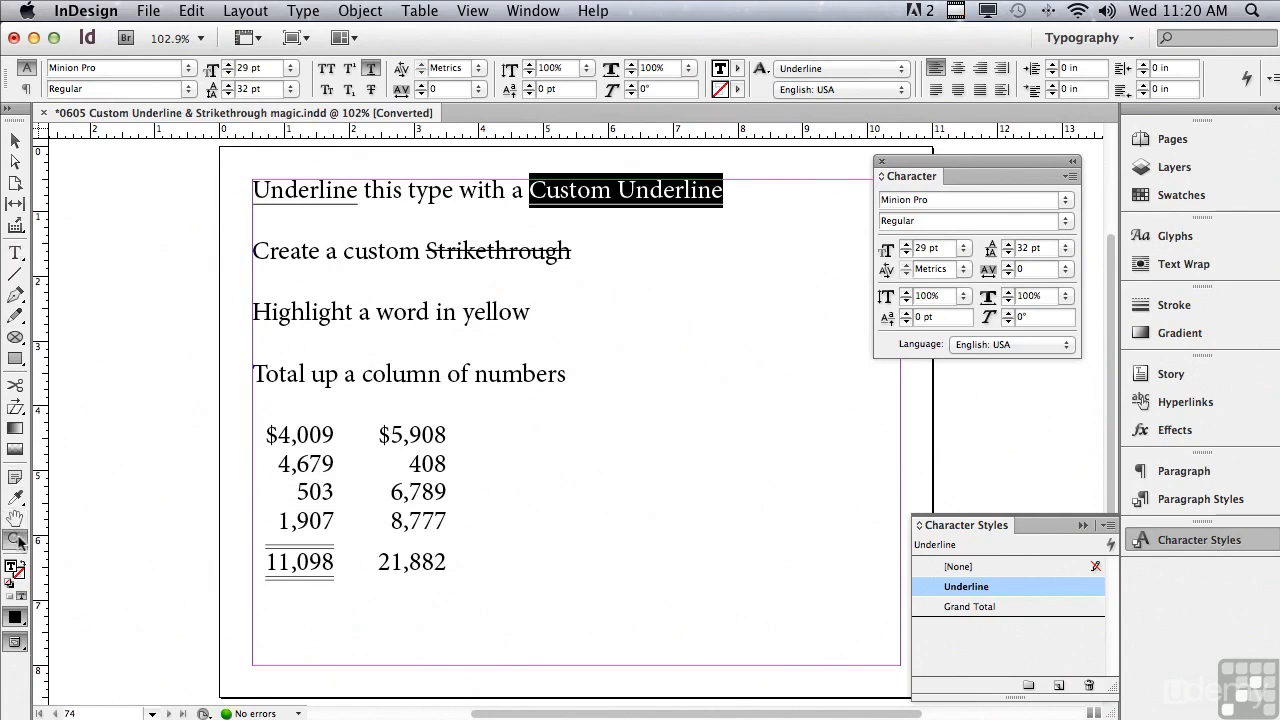
{"action": "left_click_drag", "start_coordinate": [250, 180], "coordinate": [723, 520]}
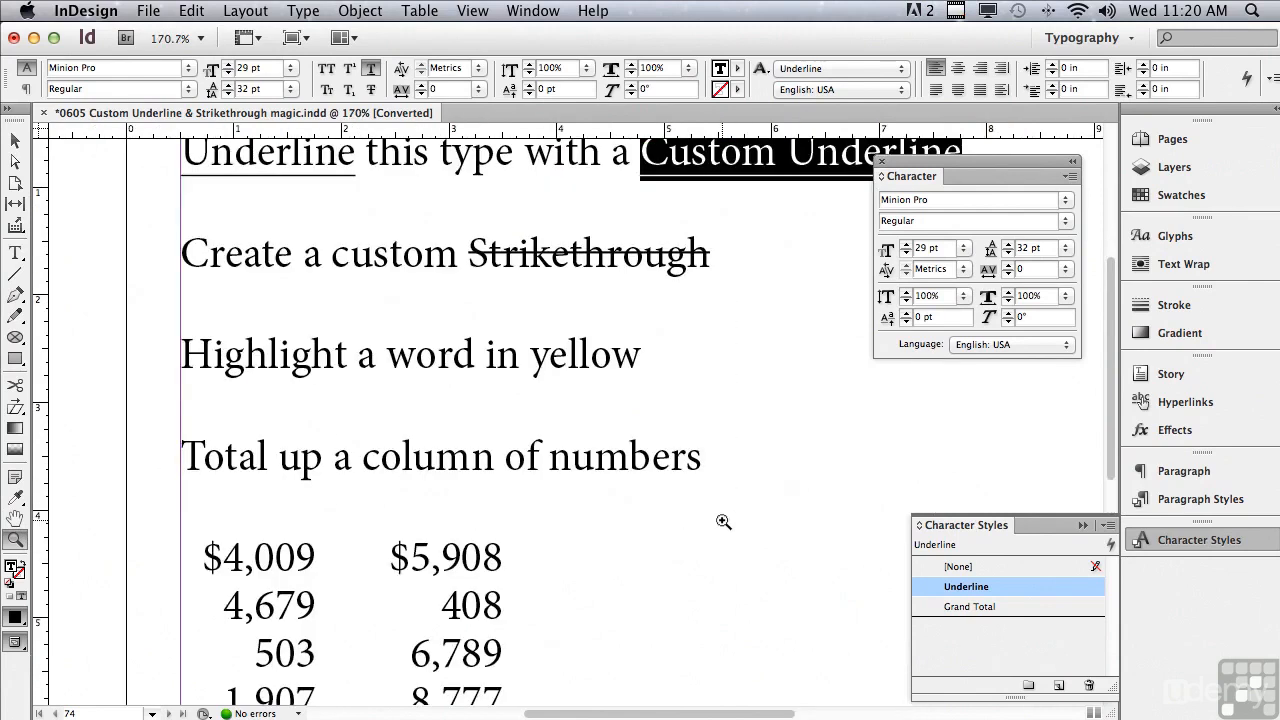
{"action": "left_click", "coordinate": [15, 252]}
{"action": "left_click_drag", "start_coordinate": [472, 254], "coordinate": [713, 258]}
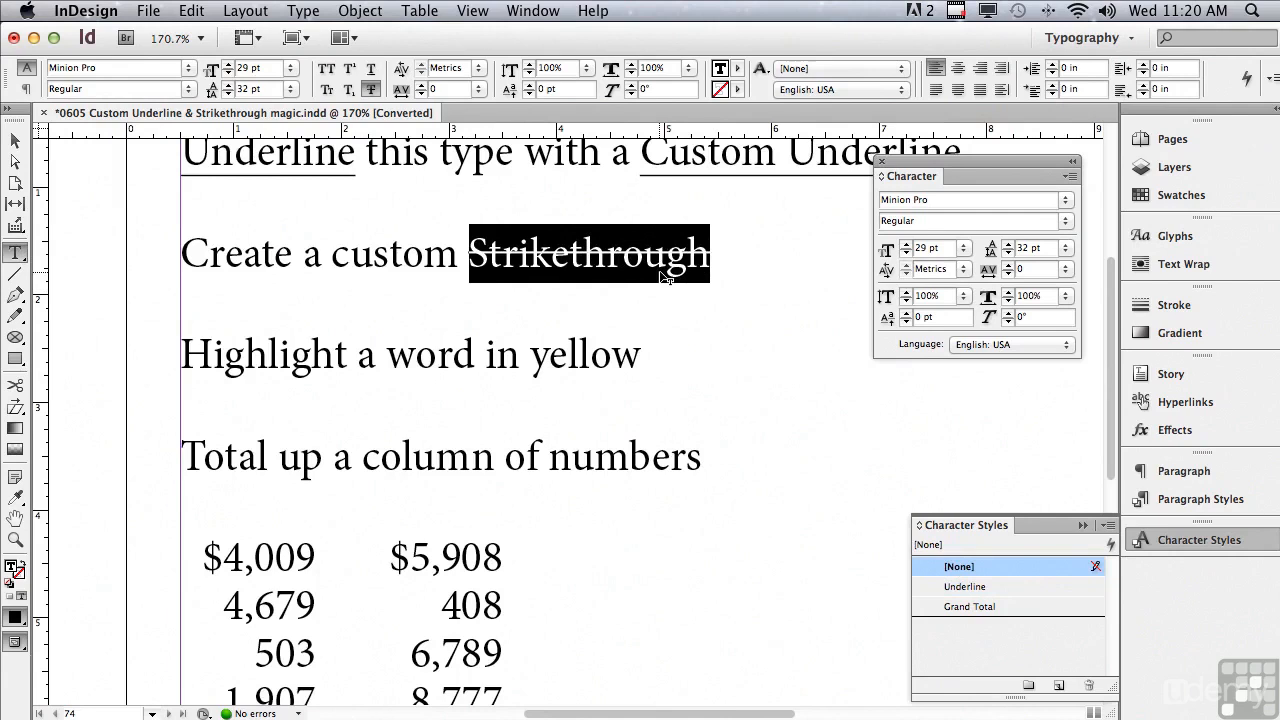
{"action": "left_click", "coordinate": [369, 91], "text": "alt"}
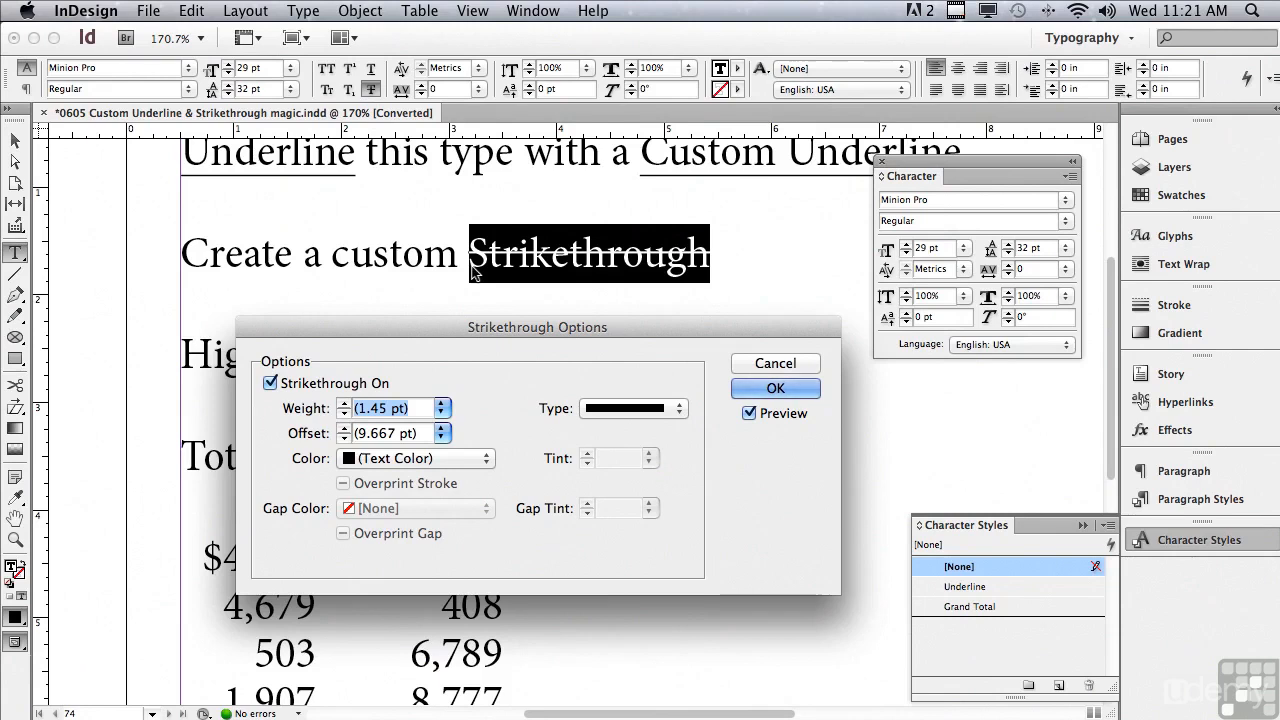
{"action": "type", "text": "1 pt"}
{"action": "left_click_drag", "start_coordinate": [381, 408], "coordinate": [345, 409]}
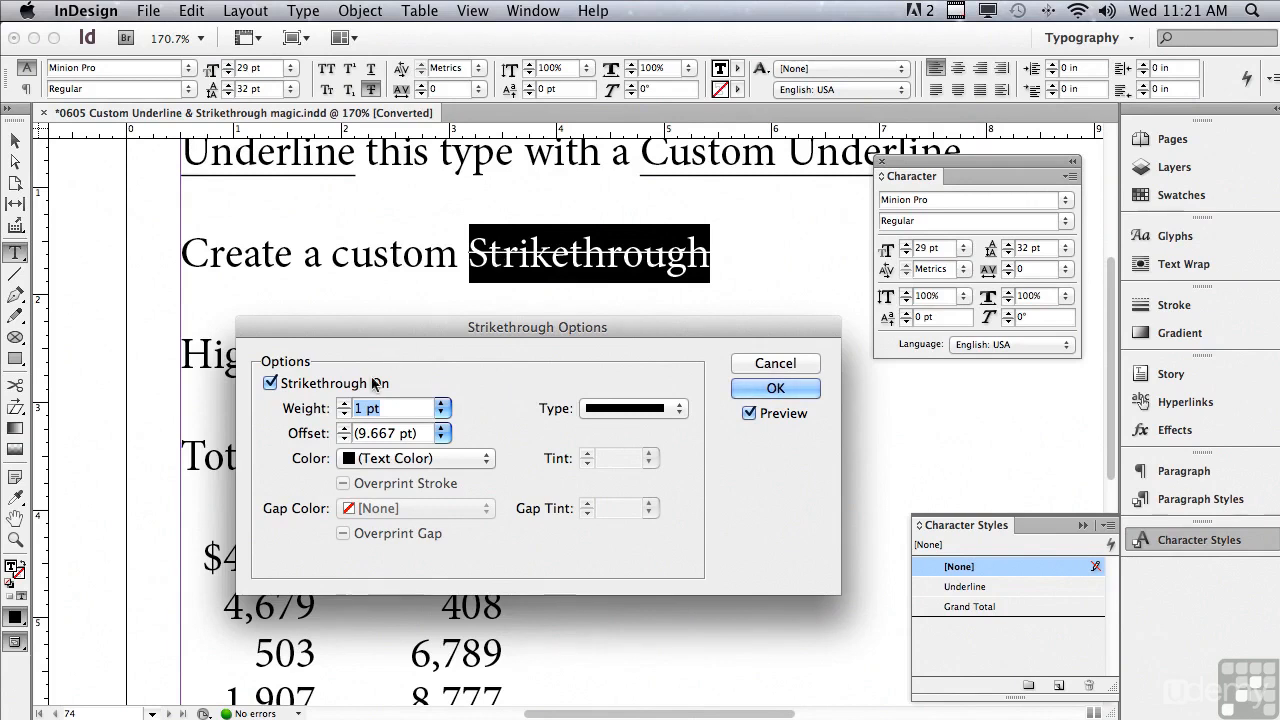
Set the strikethrough offset of the selected word to 7 pt and accept the settings
{"action": "left_click", "coordinate": [344, 428]}
{"action": "left_click", "coordinate": [344, 428]}
{"action": "left_click", "coordinate": [344, 438]}
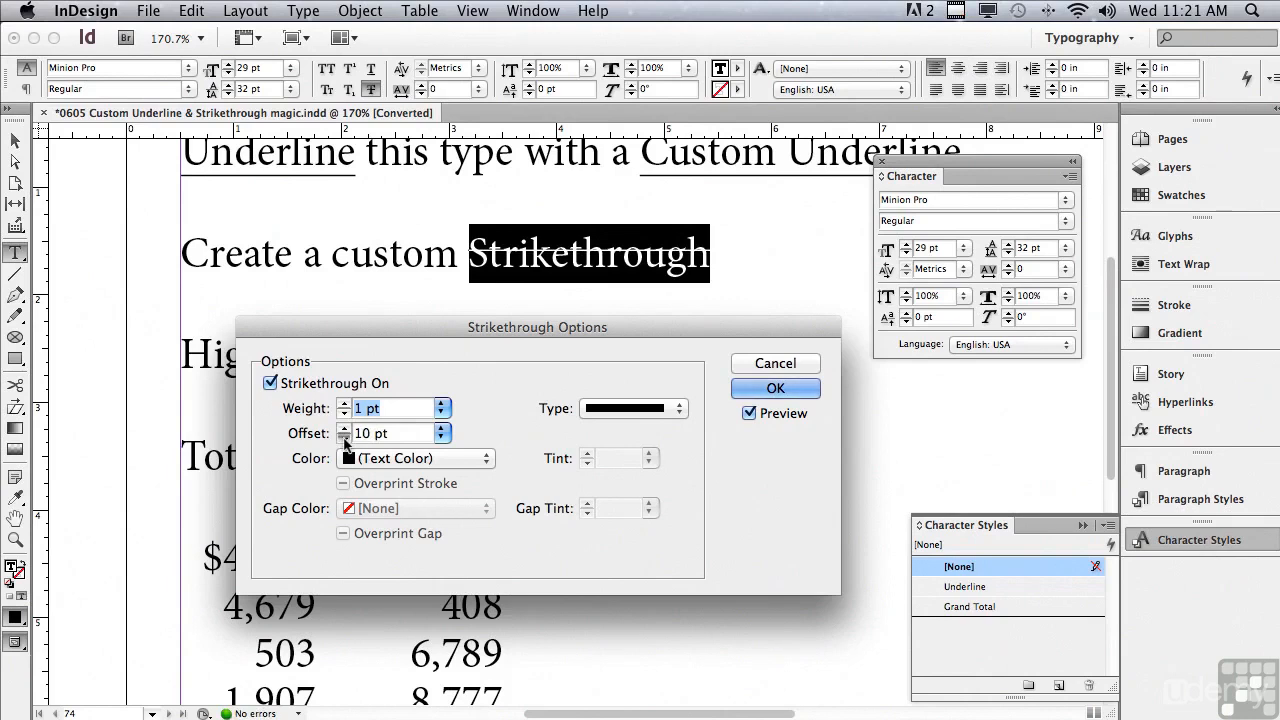
{"action": "left_click", "coordinate": [344, 438]}
{"action": "left_click", "coordinate": [344, 438]}
{"action": "left_click", "coordinate": [344, 438]}
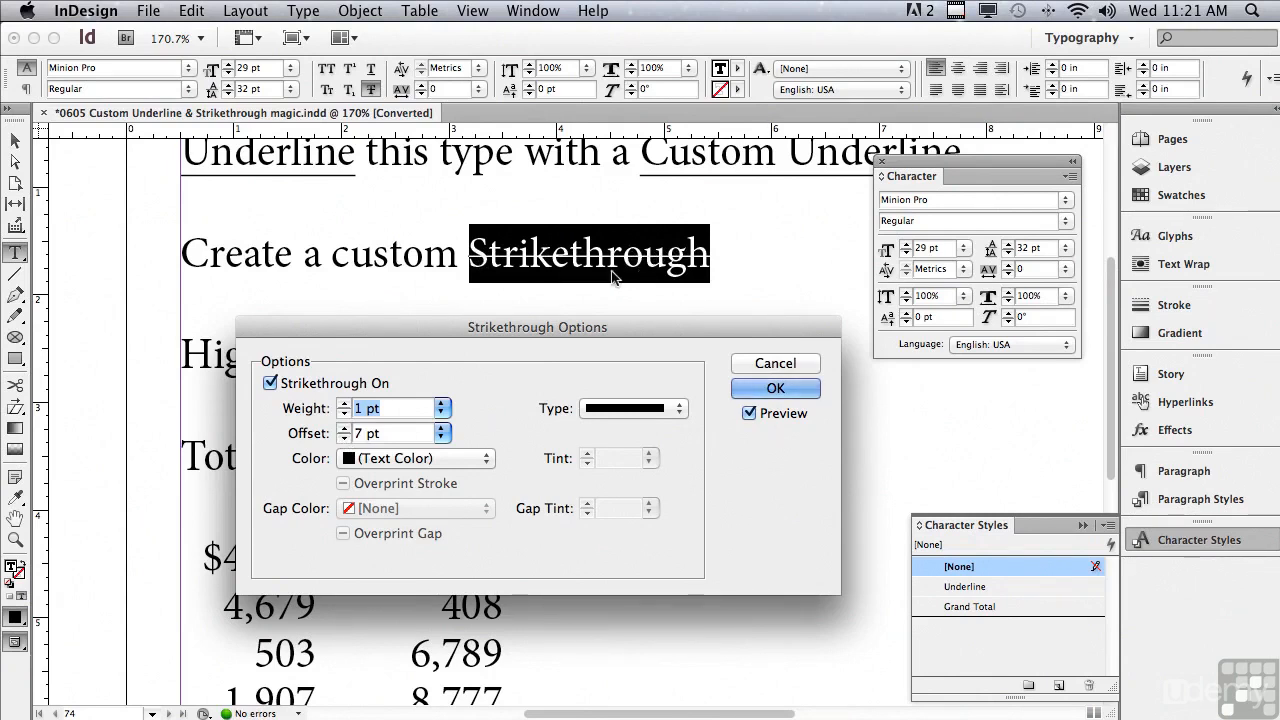
{"action": "left_click", "coordinate": [735, 390]}
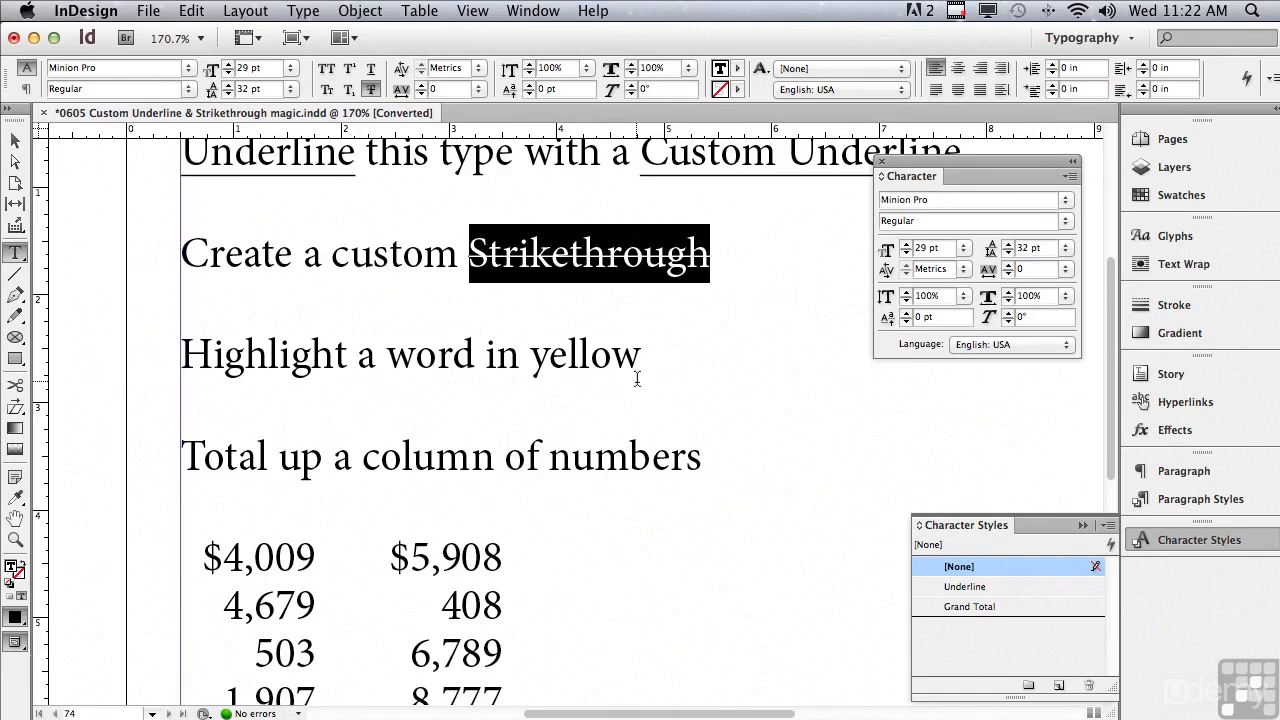
Underline the word "Highlight" in the third line and set the underline weight to 34 pt
{"action": "left_click_drag", "start_coordinate": [181, 352], "coordinate": [347, 355]}
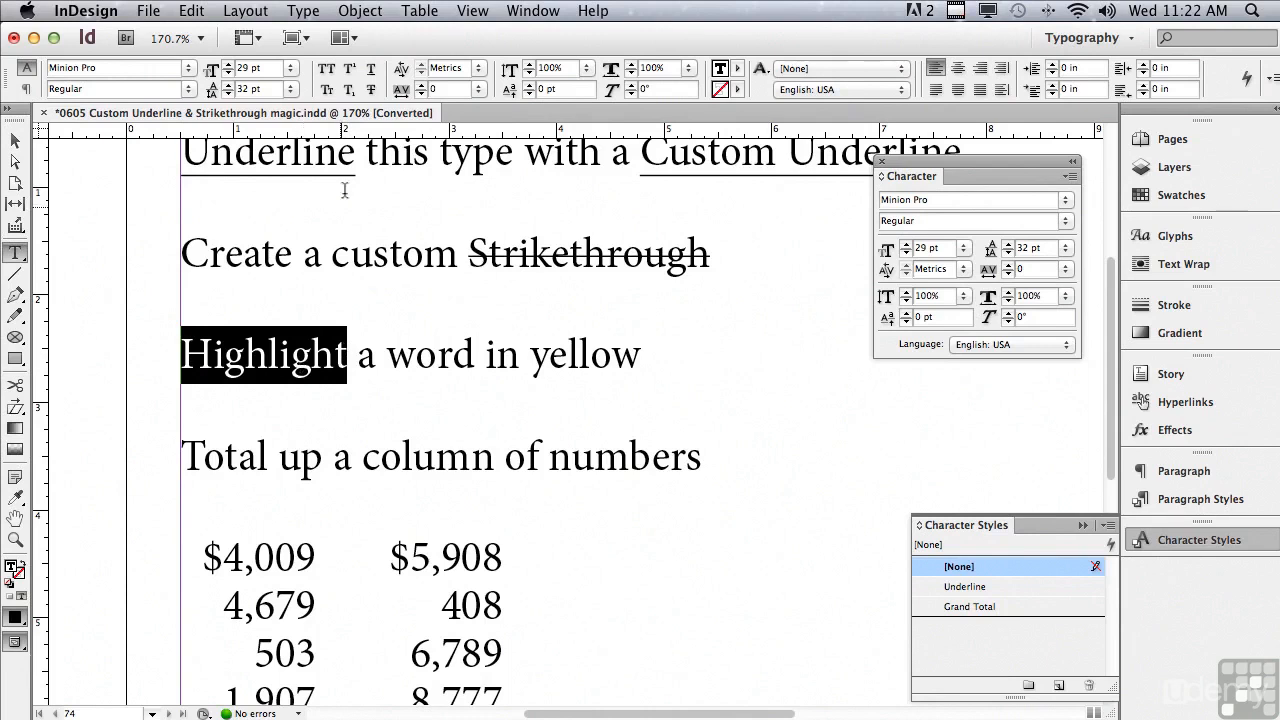
{"action": "left_click", "coordinate": [371, 69]}
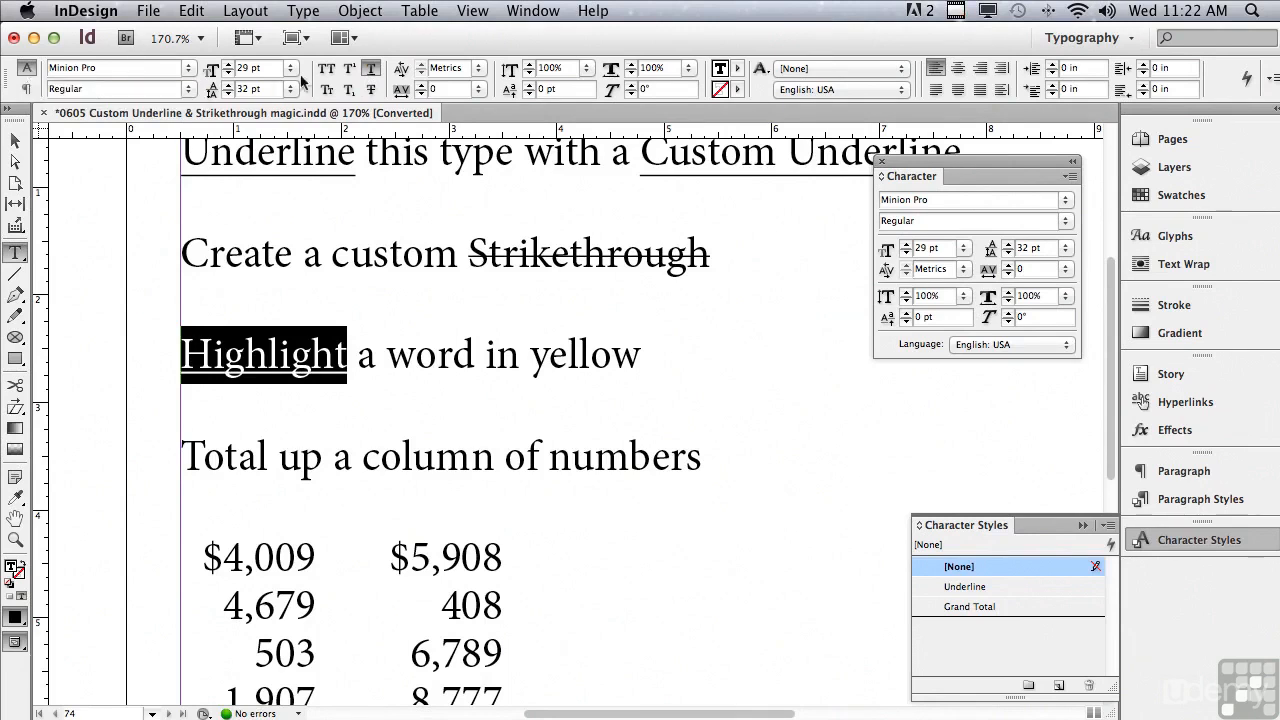
{"action": "left_click", "coordinate": [368, 75], "text": "alt"}
{"action": "left_click_drag", "start_coordinate": [376, 299], "coordinate": [352, 405]}
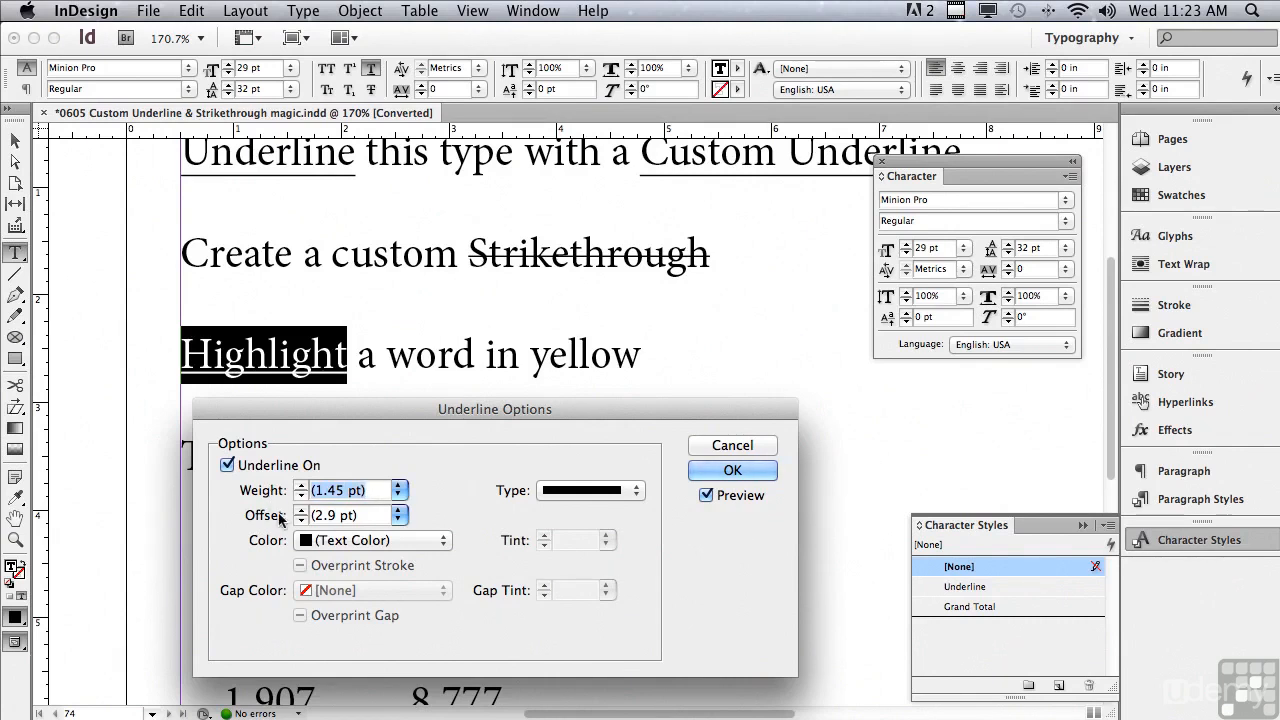
{"action": "type", "text": "34"}
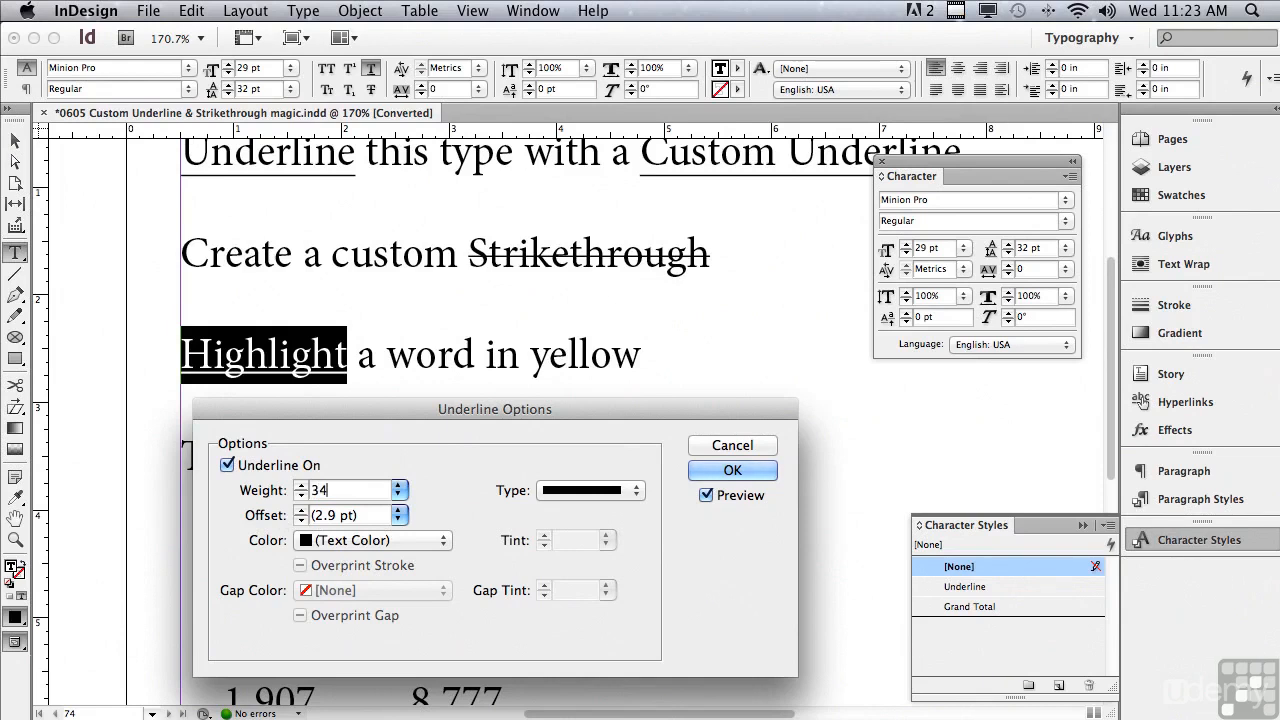
{"action": "left_click", "coordinate": [330, 516]}
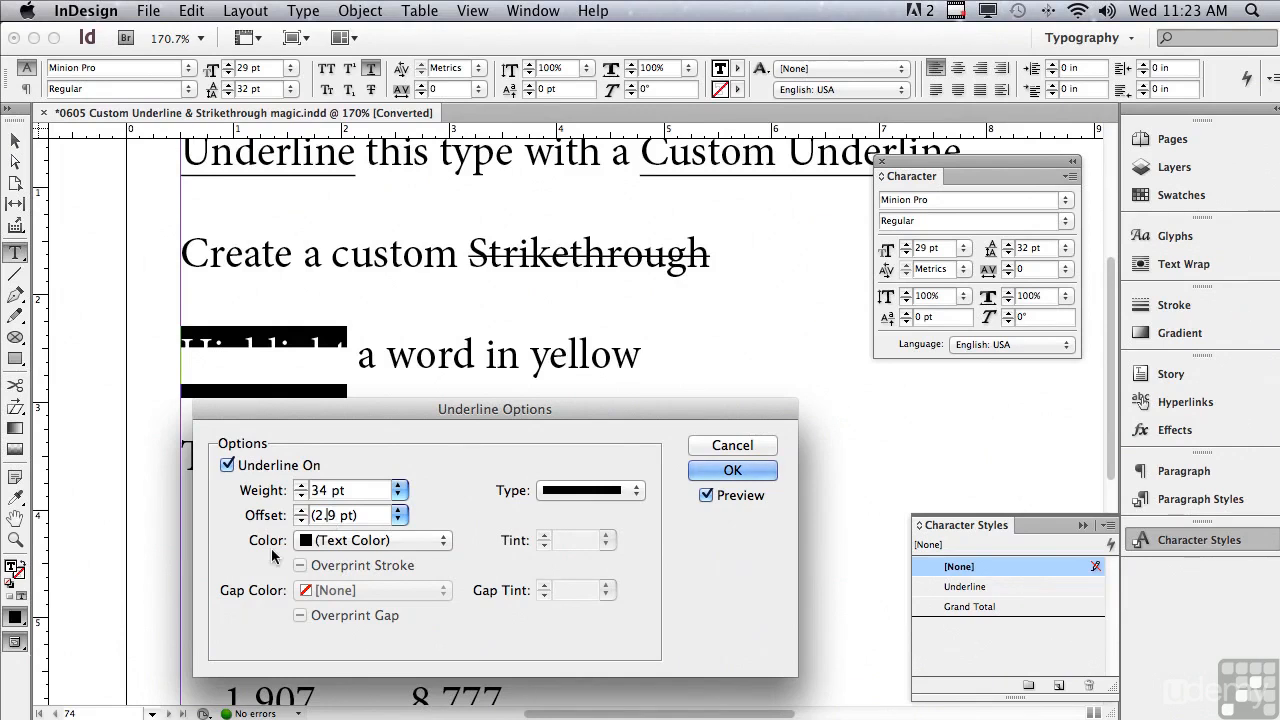
Set the underline color of the selected word to C=0 M=0 Y=100 K=0 with a 50% tint
{"action": "left_click", "coordinate": [316, 541]}
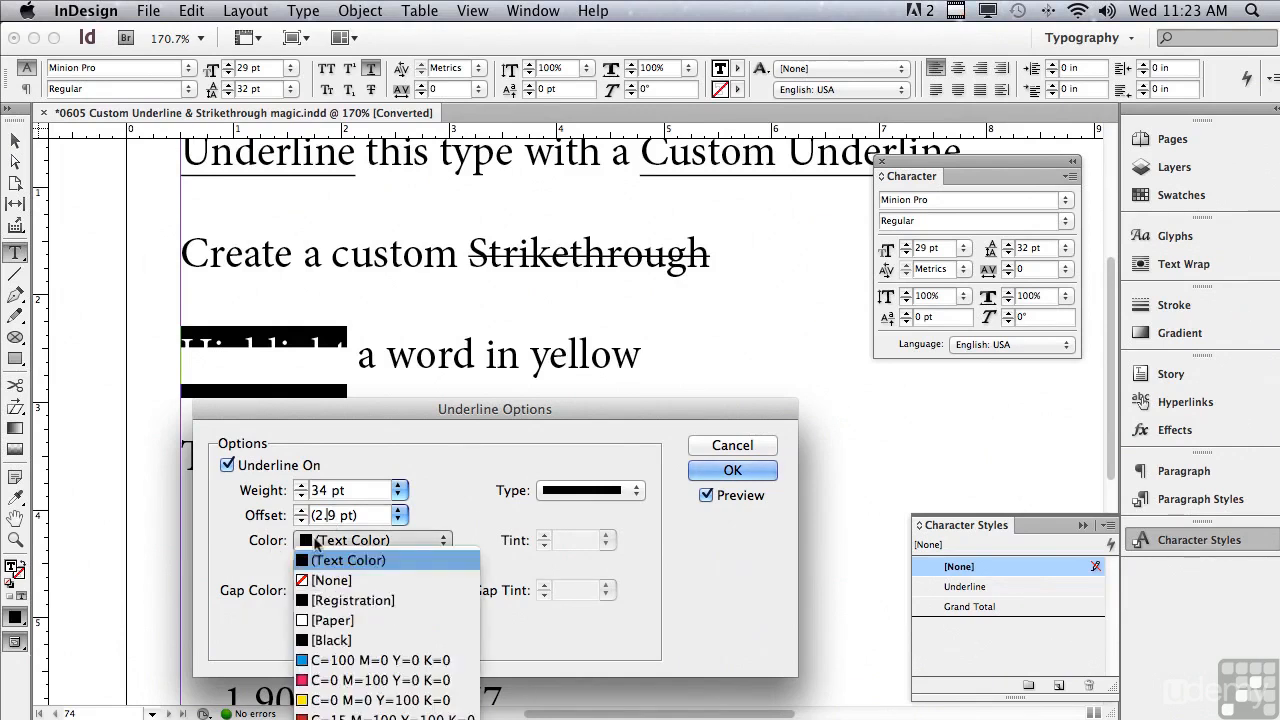
{"action": "left_click", "coordinate": [336, 700]}
{"action": "left_click_drag", "start_coordinate": [264, 409], "coordinate": [428, 395]}
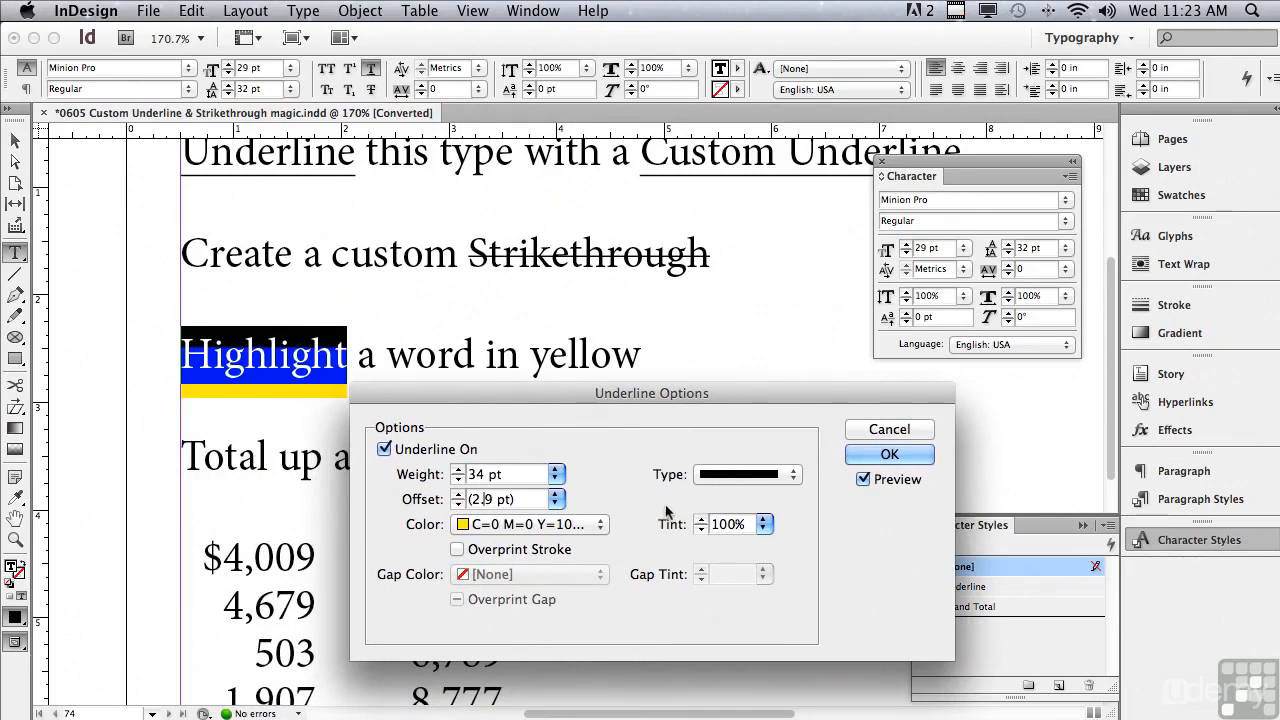
{"action": "left_click", "coordinate": [764, 524]}
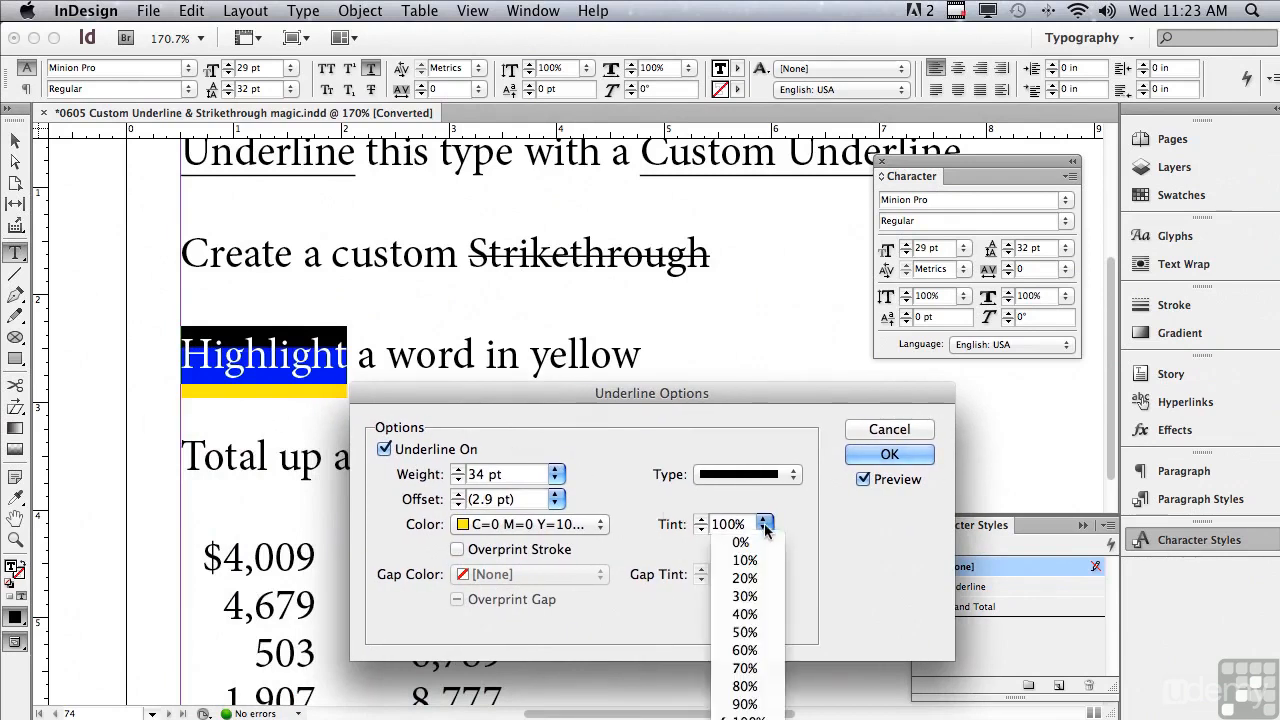
{"action": "left_click", "coordinate": [745, 634]}
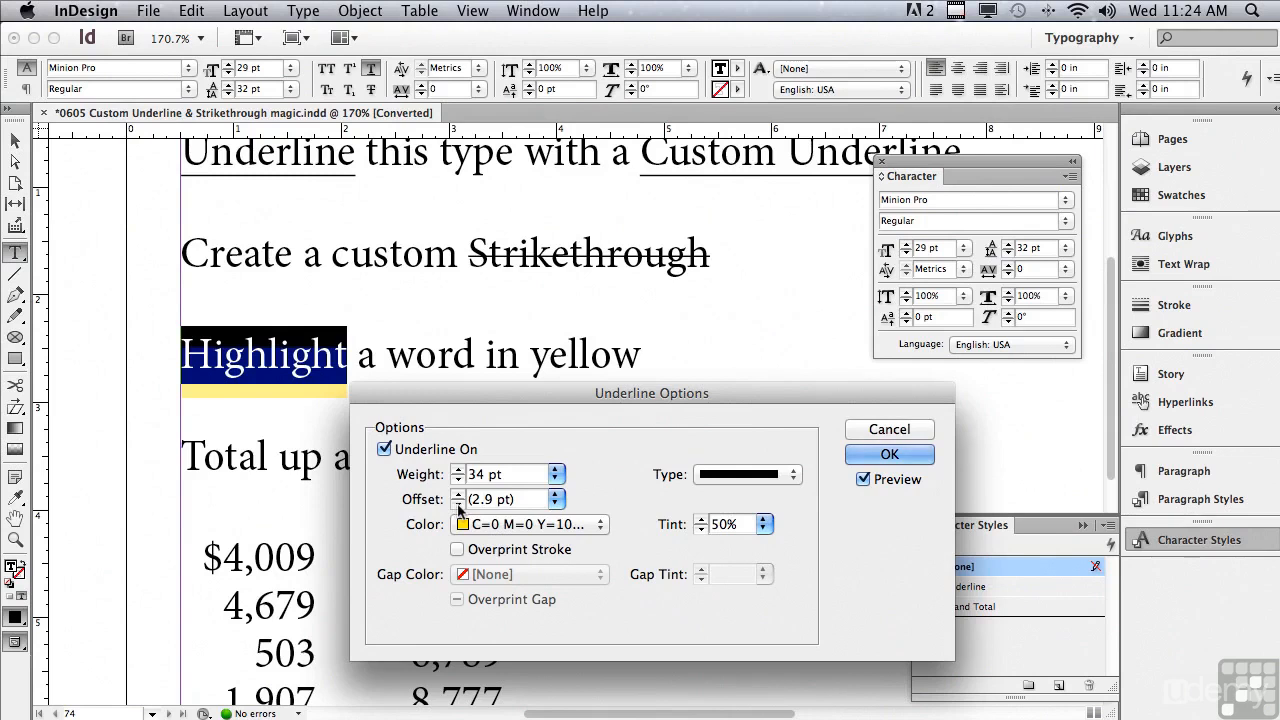
Set the selected word's underline offset to -8 pt, keeping the solid line type, and accept the underline settings
{"action": "type", "text": "2 pt"}
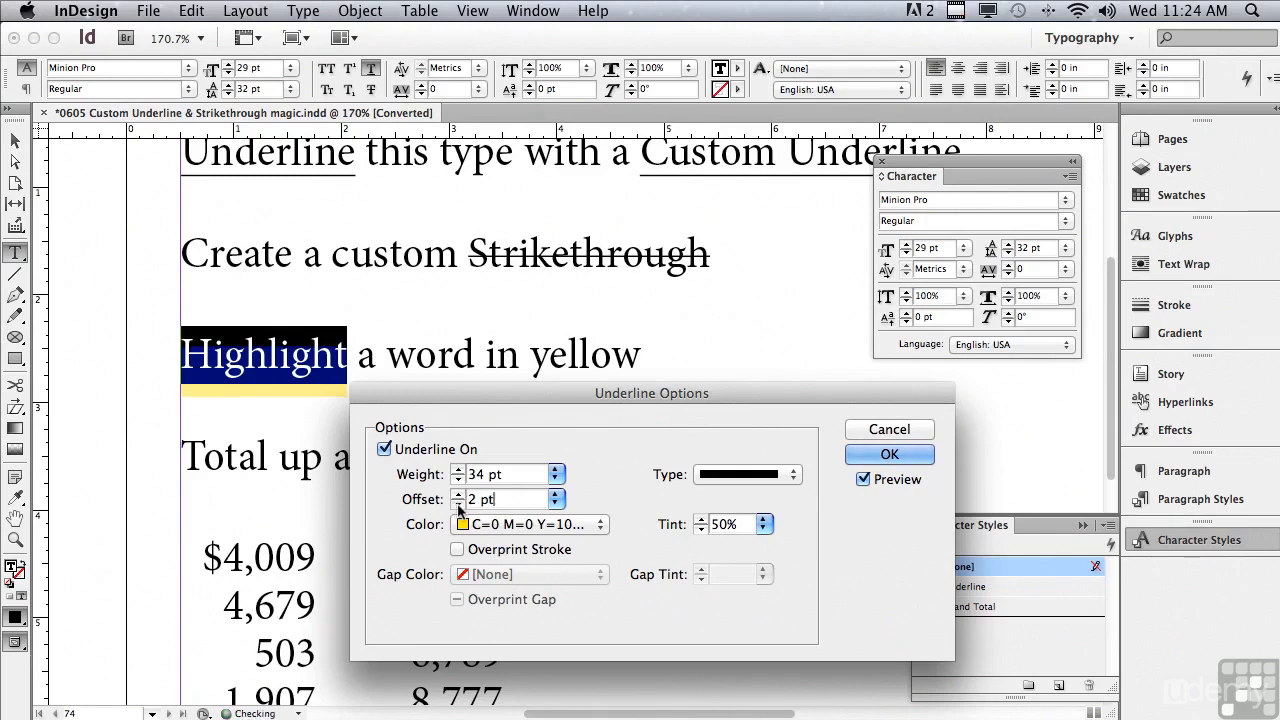
{"action": "left_click", "coordinate": [459, 506]}
{"action": "left_click", "coordinate": [459, 506]}
{"action": "left_click", "coordinate": [459, 506]}
{"action": "left_click", "coordinate": [460, 507]}
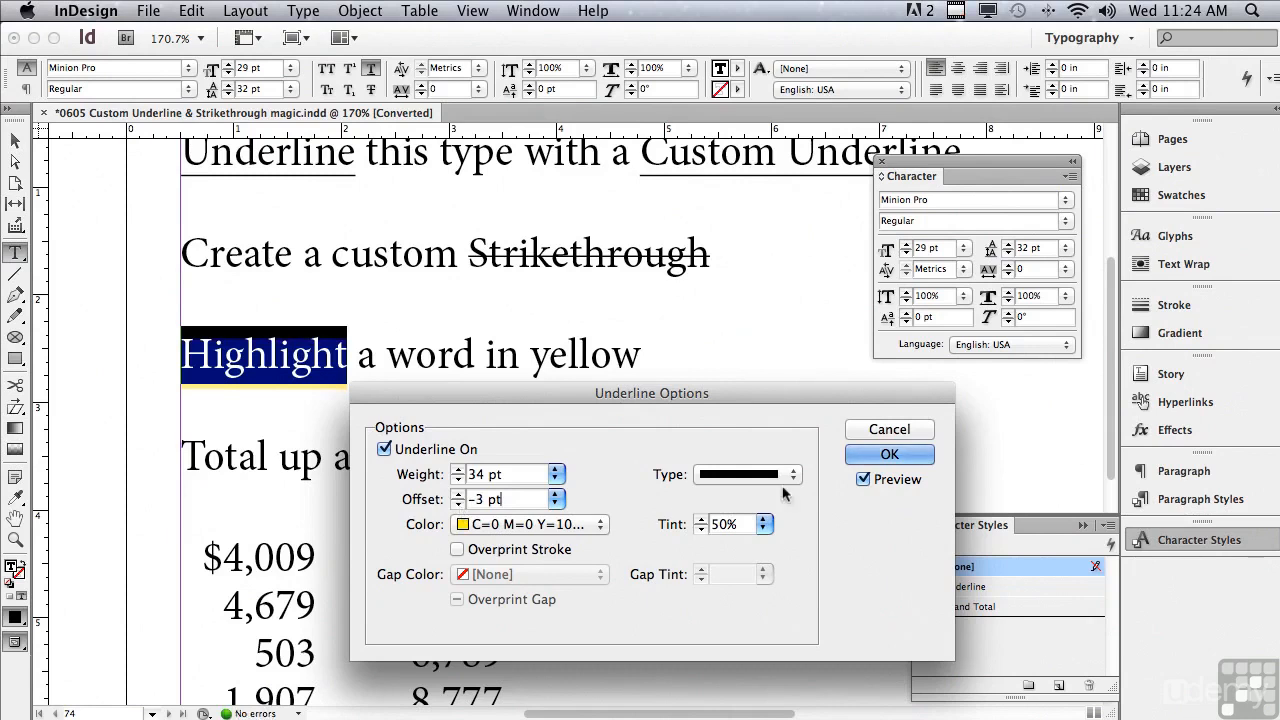
{"action": "left_click", "coordinate": [863, 480]}
{"action": "left_click", "coordinate": [863, 480]}
{"action": "left_click", "coordinate": [459, 506]}
{"action": "left_click", "coordinate": [459, 506]}
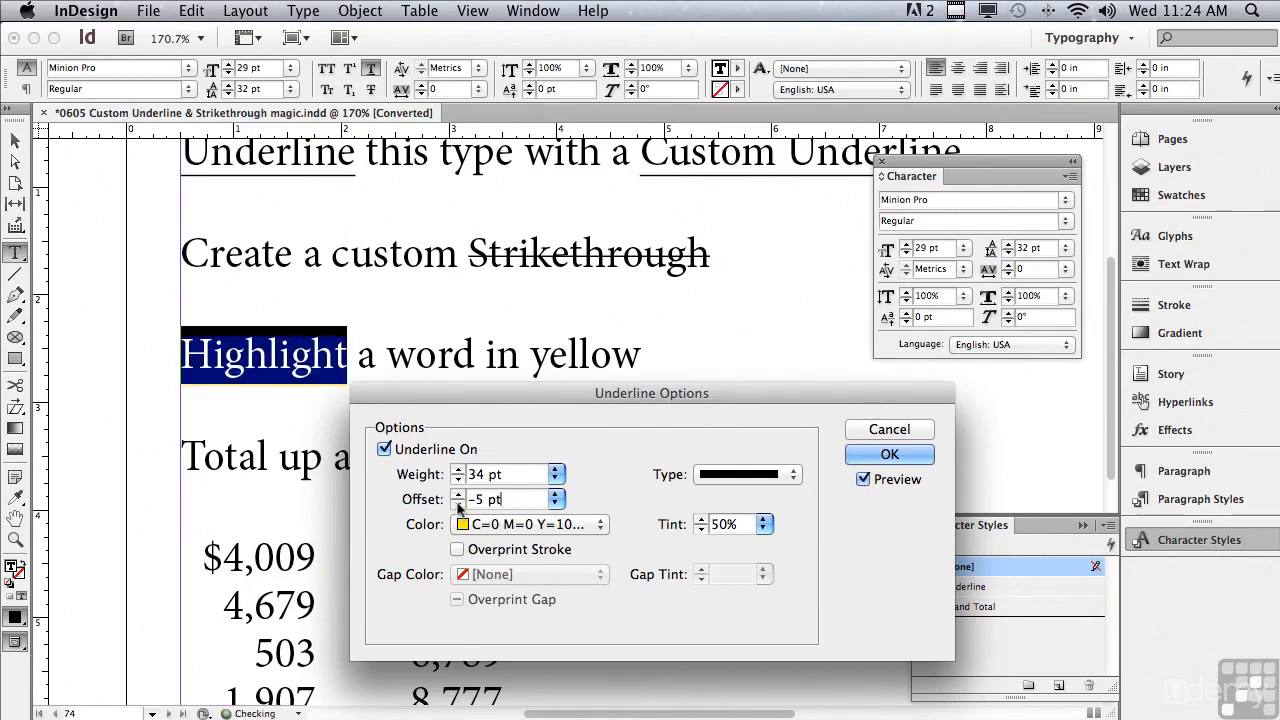
{"action": "left_click", "coordinate": [459, 506]}
{"action": "left_click", "coordinate": [459, 506]}
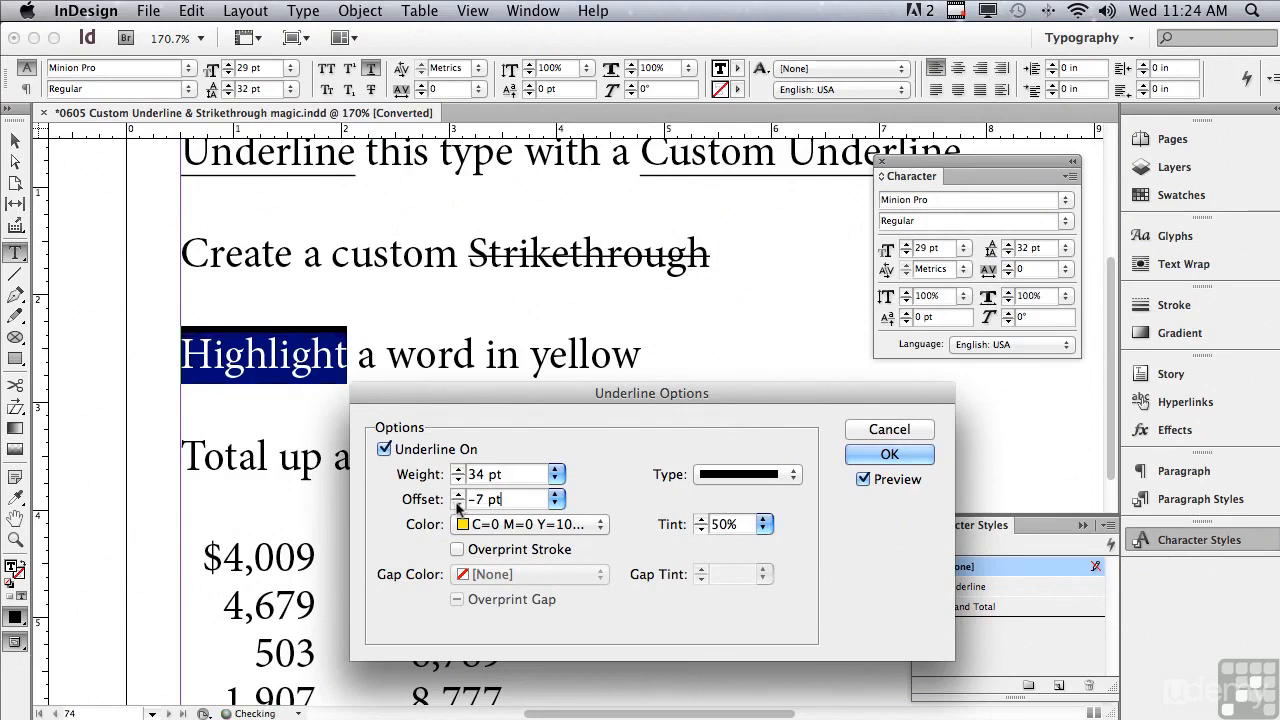
{"action": "left_click", "coordinate": [459, 506]}
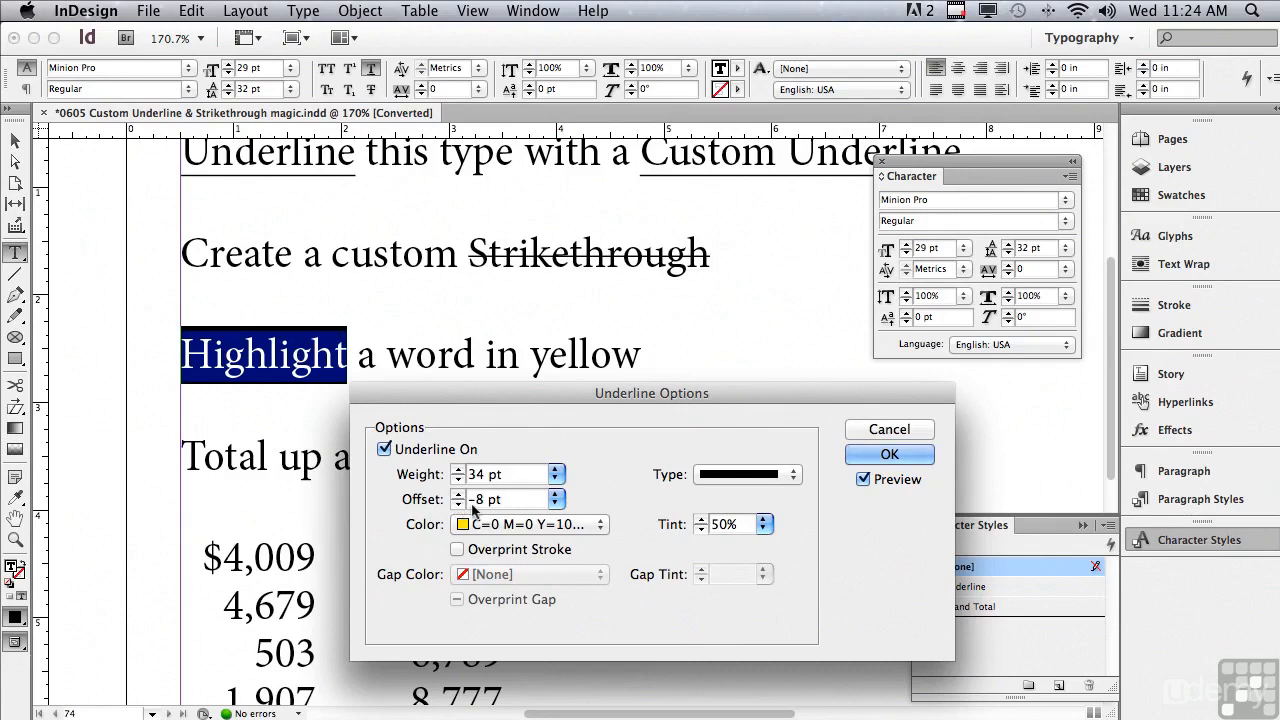
{"action": "left_click", "coordinate": [714, 476]}
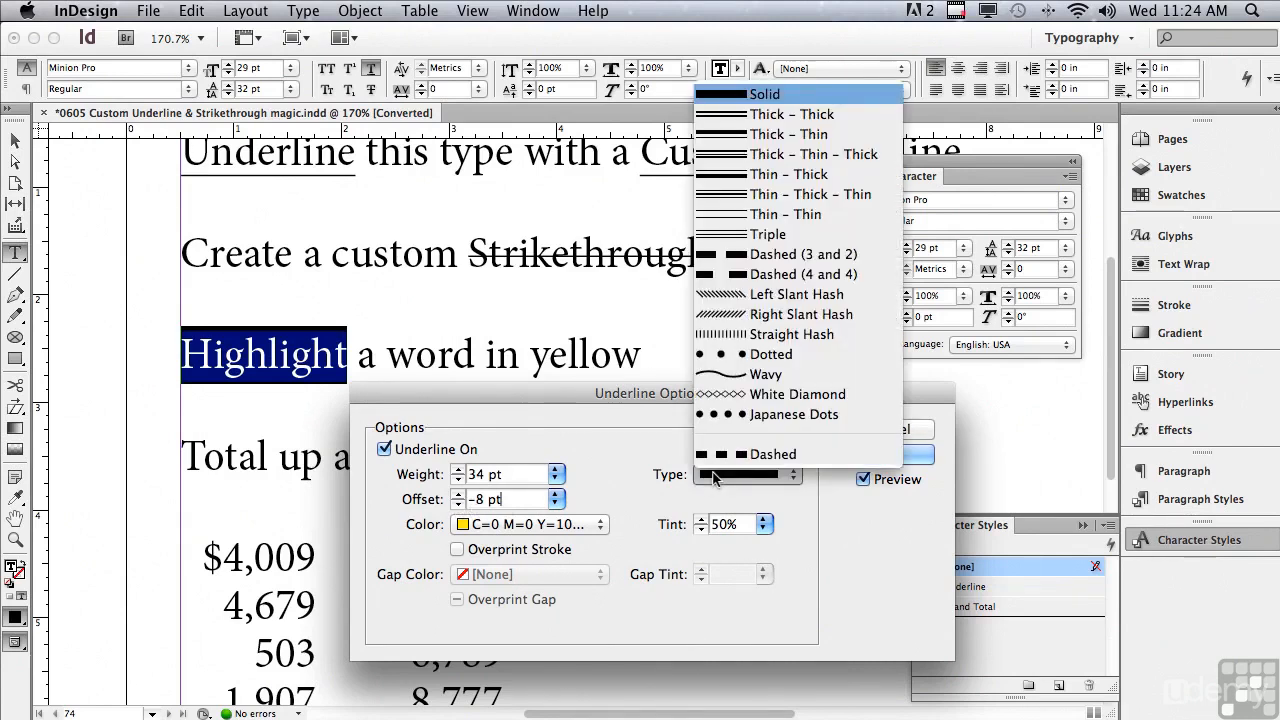
{"action": "left_click", "coordinate": [622, 483]}
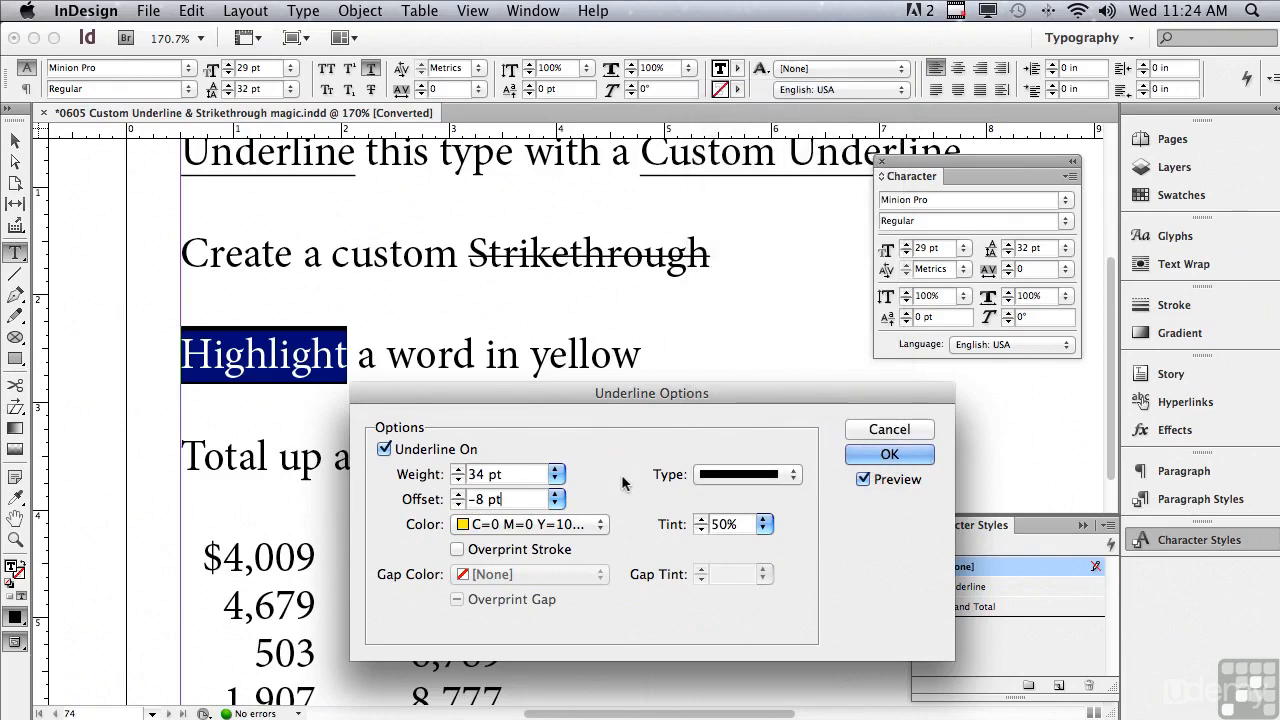
{"action": "left_click", "coordinate": [888, 455]}
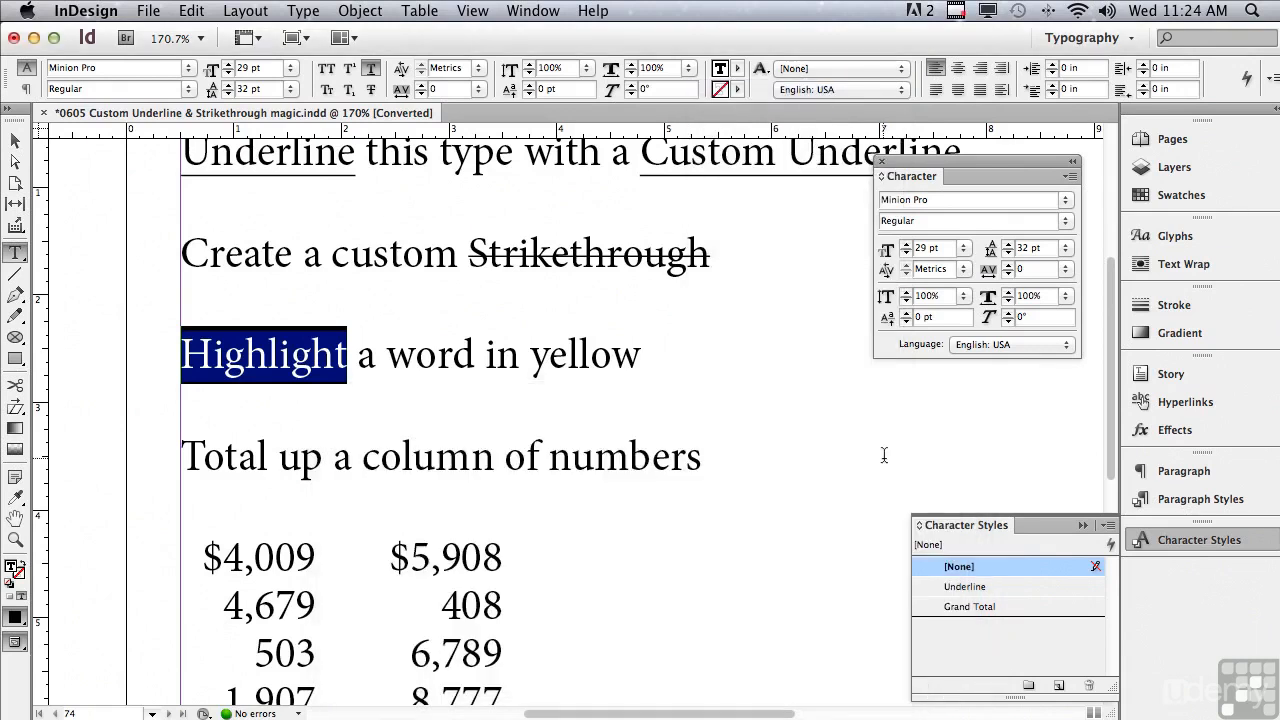
Create a character style named "Highlight" from the selected word's formatting and apply it to the selection
{"action": "left_click", "coordinate": [1107, 527]}
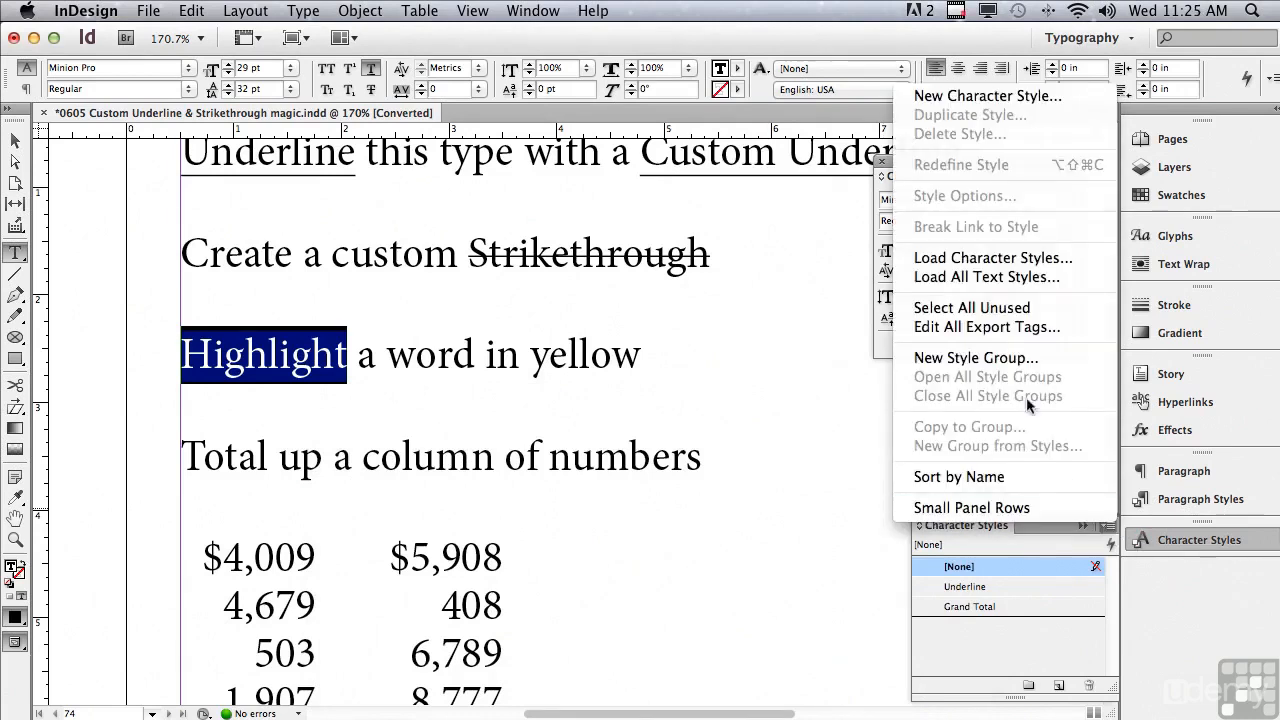
{"action": "left_click", "coordinate": [934, 99]}
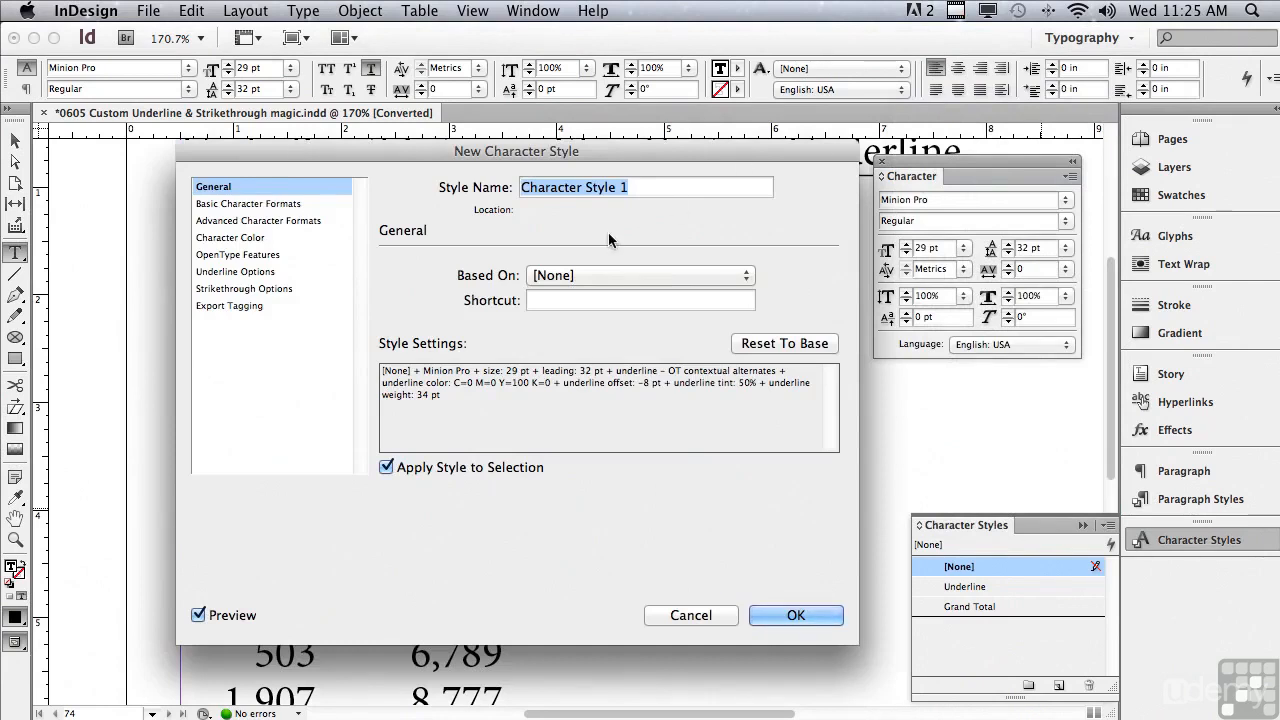
{"action": "type", "text": "Highlight"}
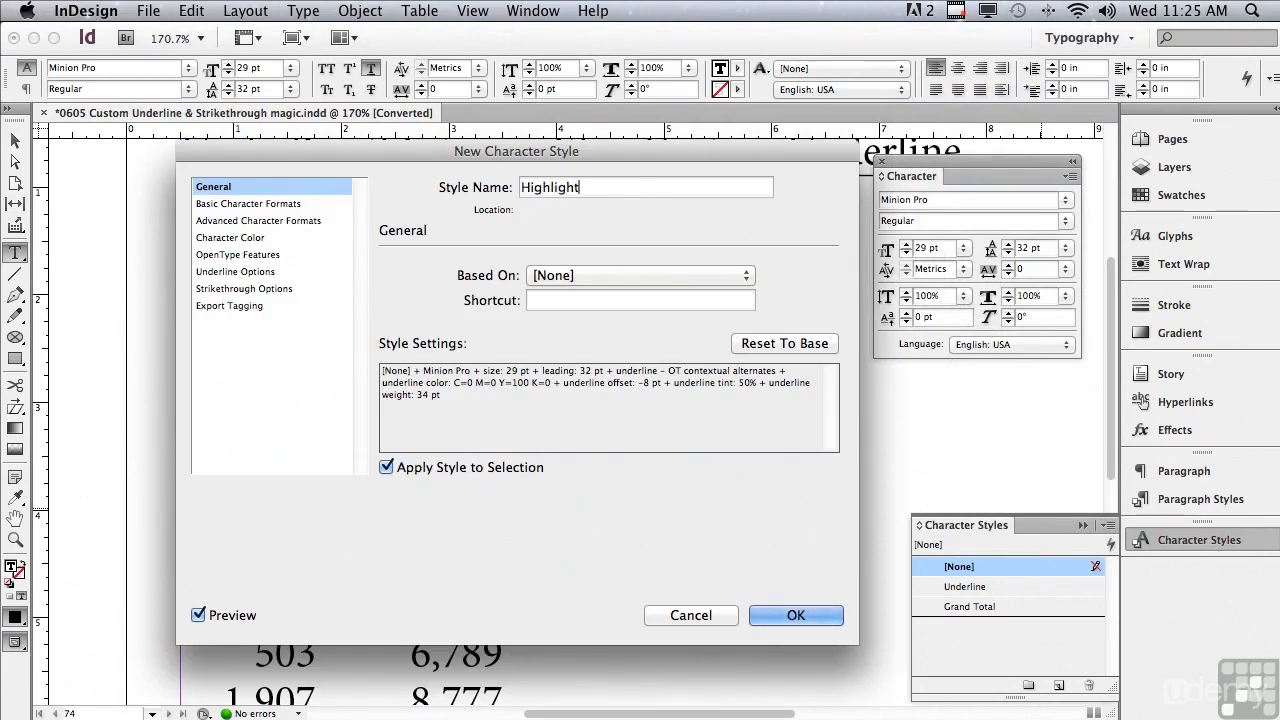
{"action": "left_click", "coordinate": [796, 615]}
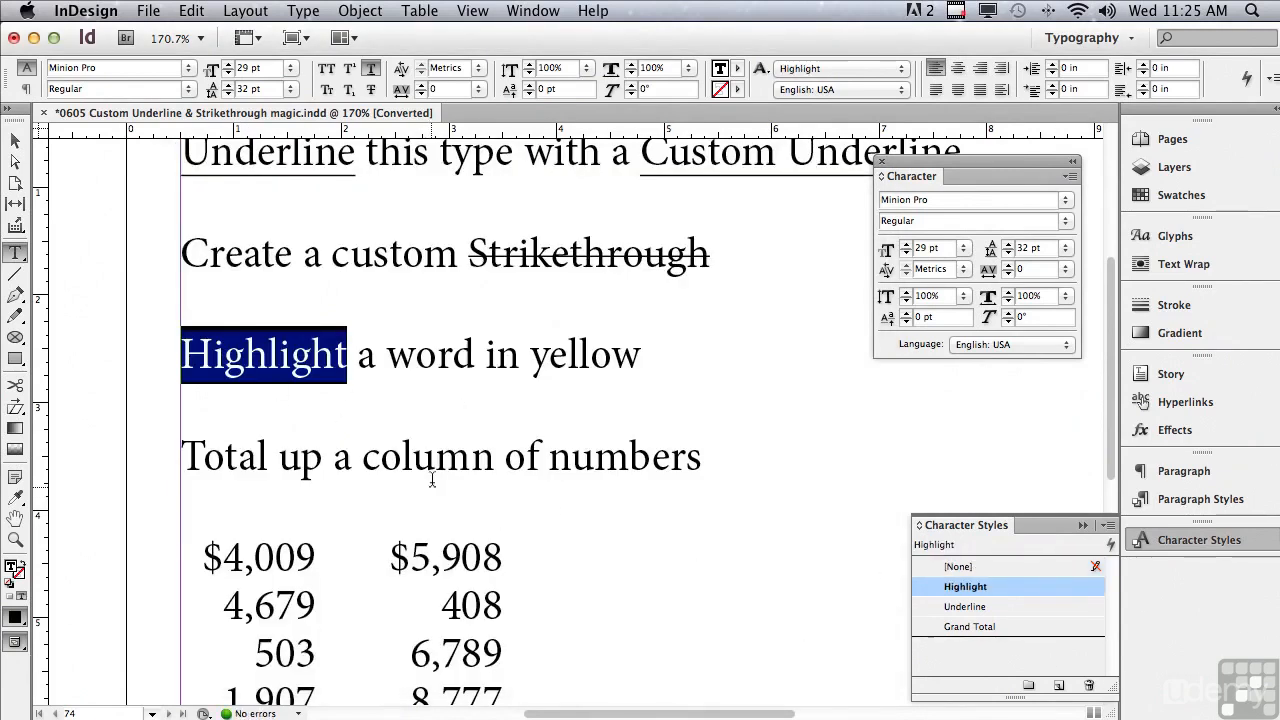
Apply the "Highlight" character style to the word "yellow" at the end of the third line
{"action": "left_click_drag", "start_coordinate": [528, 356], "coordinate": [634, 360]}
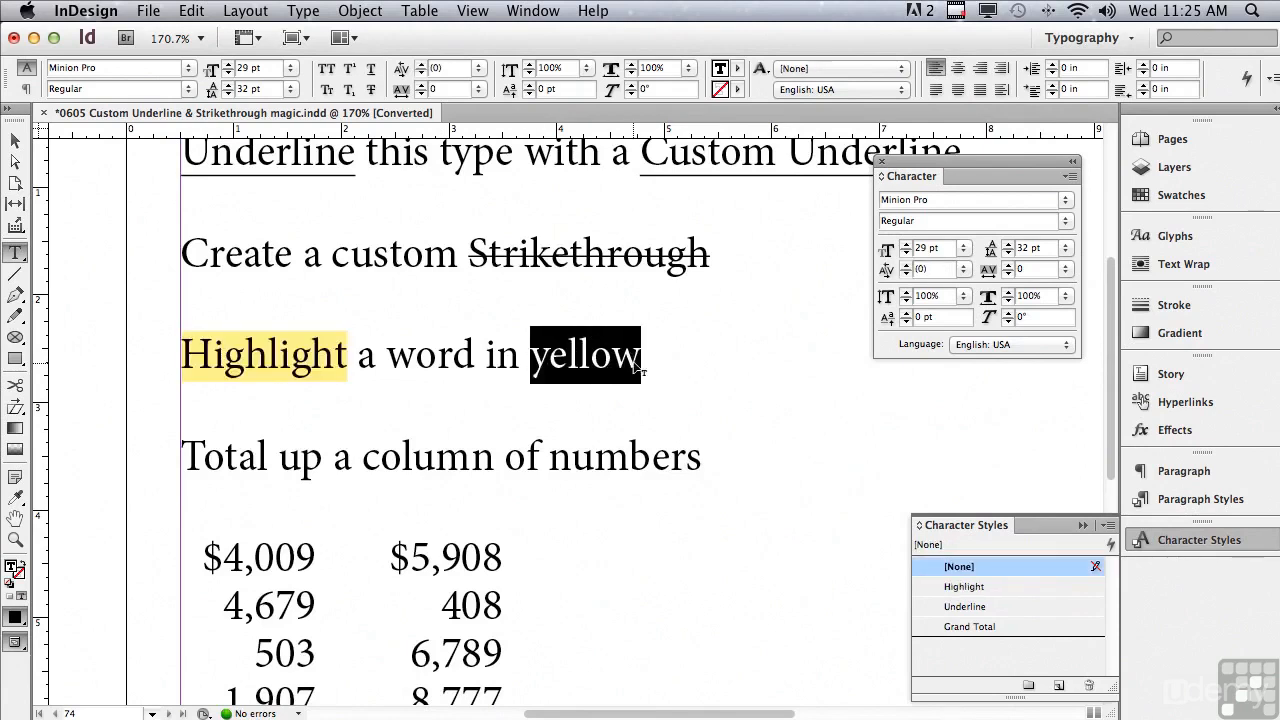
{"action": "left_click", "coordinate": [945, 587]}
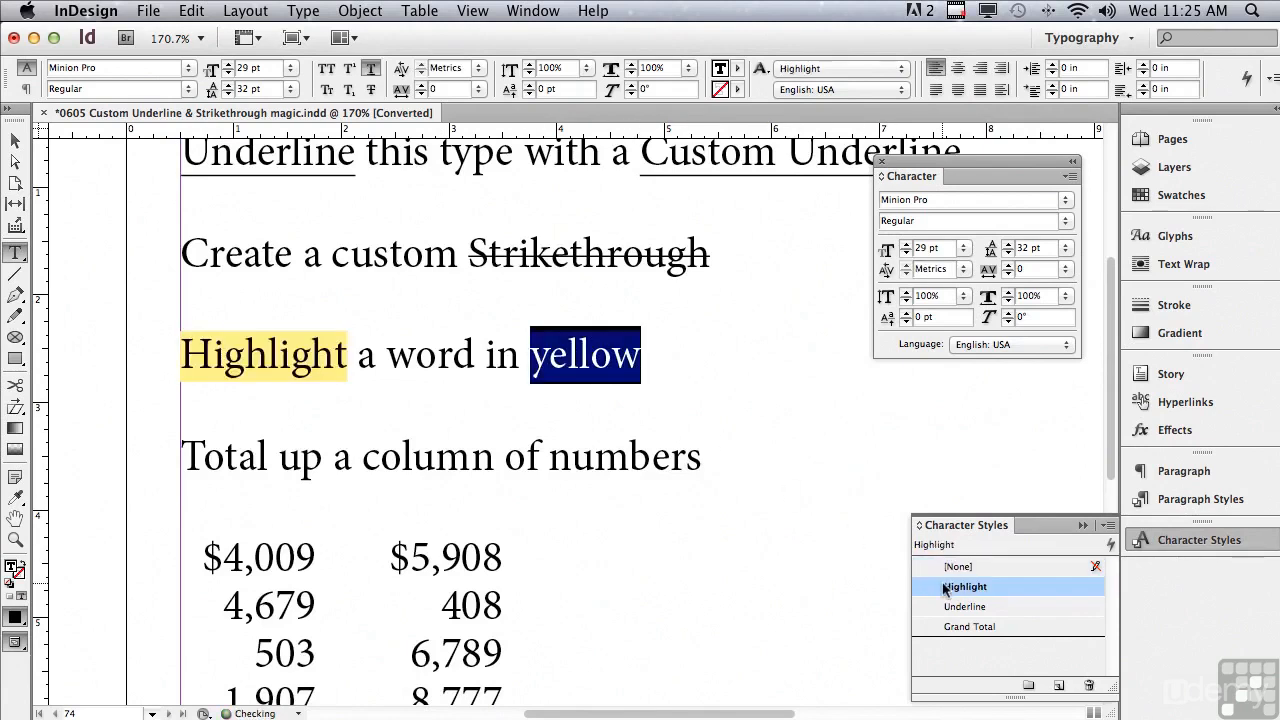
{"action": "left_click", "coordinate": [415, 370]}
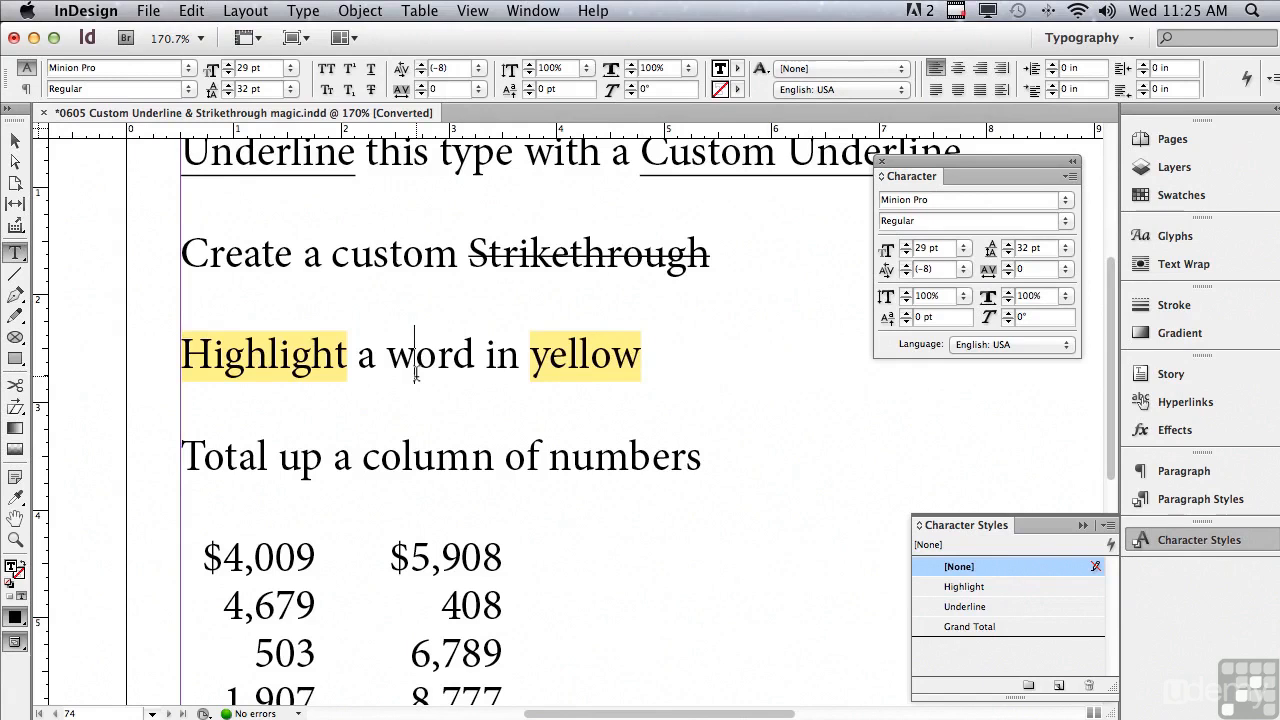
Turn on both underline and strikethrough for the total 21,882 below the second column of numbers
{"action": "scroll", "coordinate": [1107, 366], "scroll_direction": "down", "scroll_amount": 1}
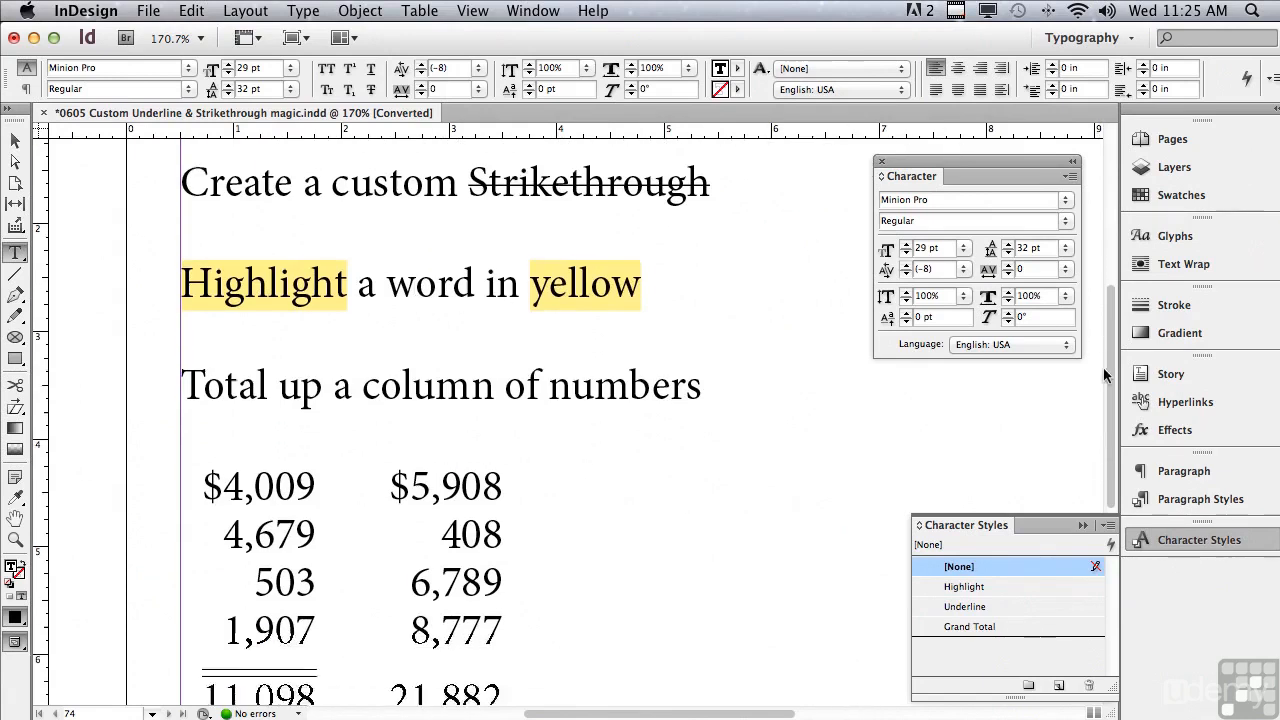
{"action": "scroll", "coordinate": [1107, 366], "scroll_direction": "down", "scroll_amount": 4}
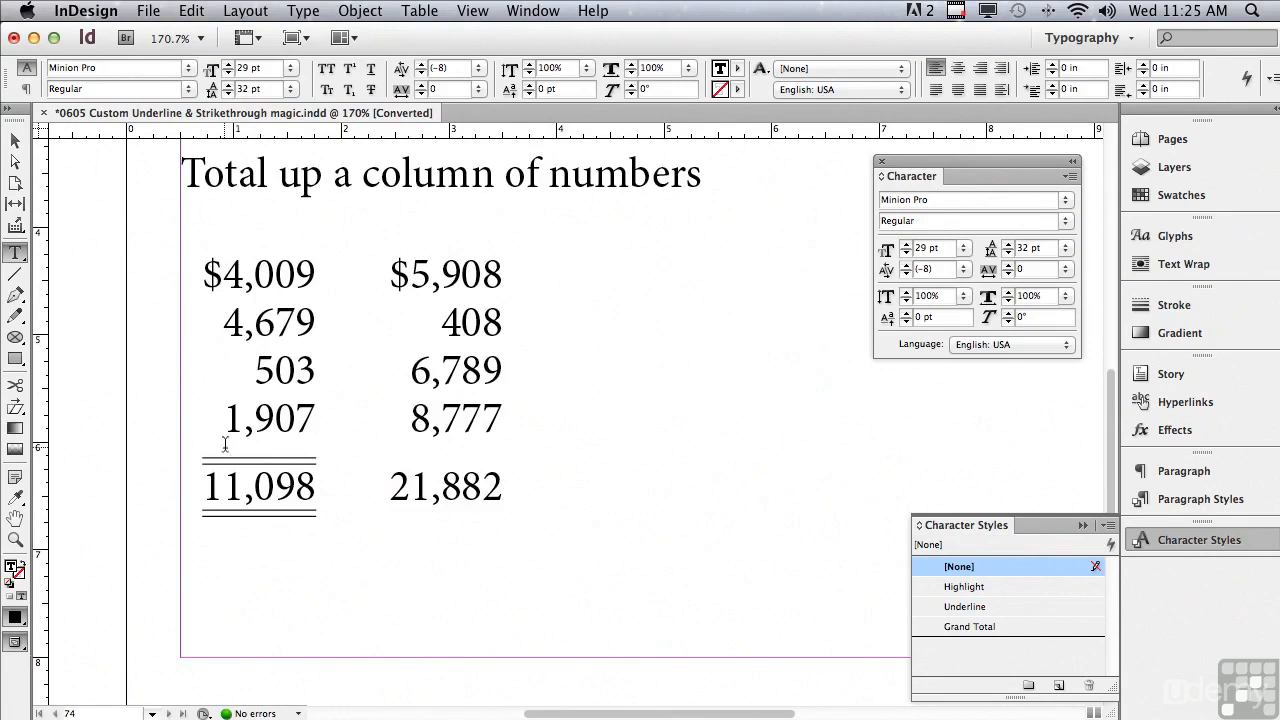
{"action": "left_click_drag", "start_coordinate": [203, 484], "coordinate": [319, 487]}
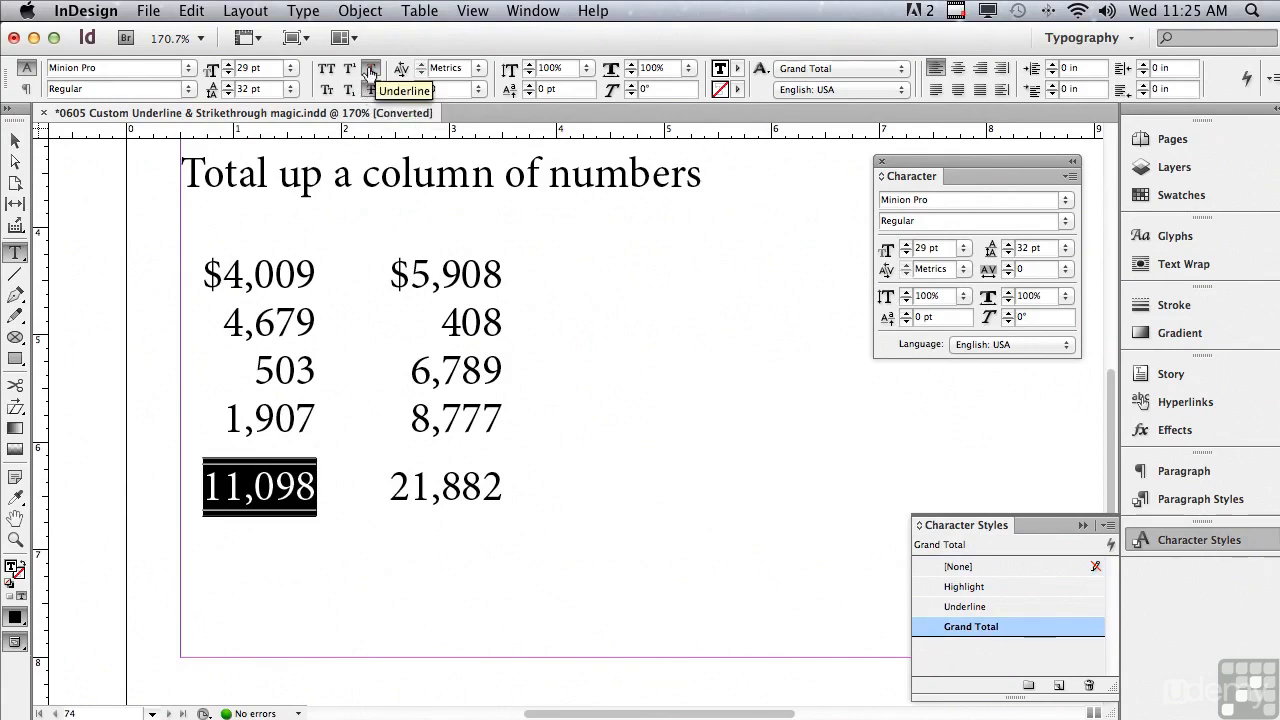
{"action": "left_click", "coordinate": [388, 486]}
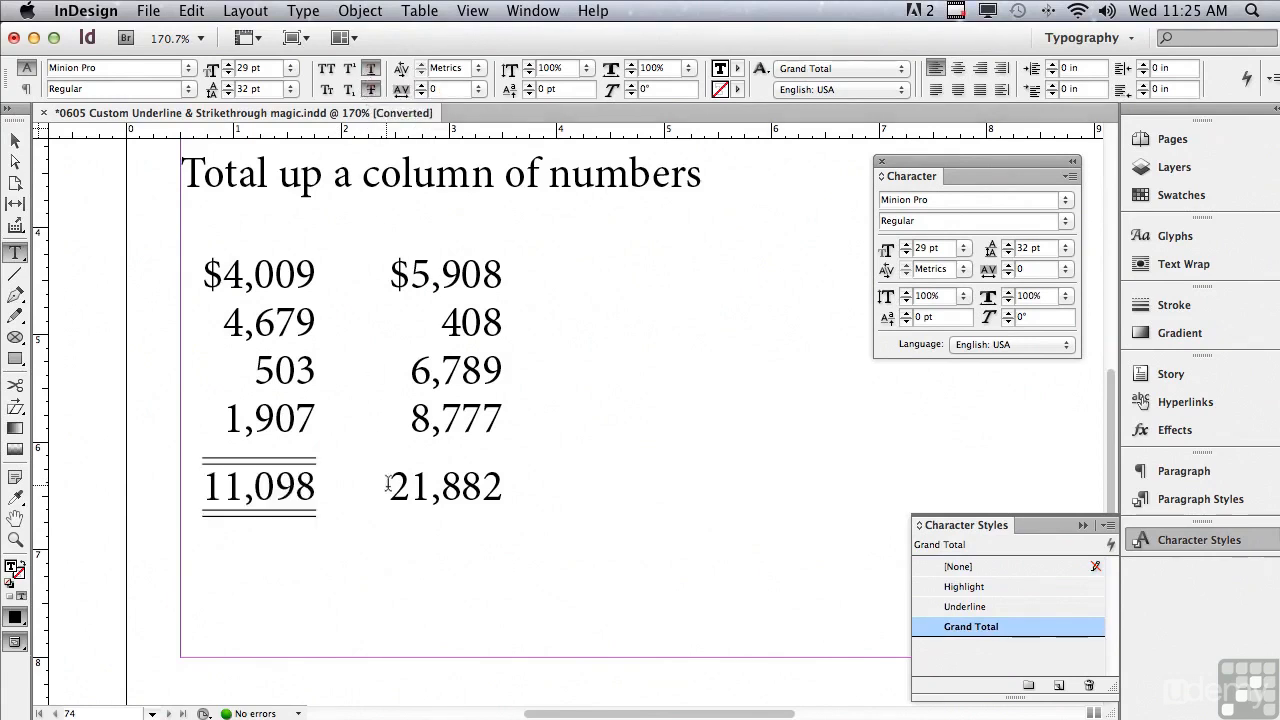
{"action": "left_click_drag", "start_coordinate": [388, 486], "coordinate": [500, 506]}
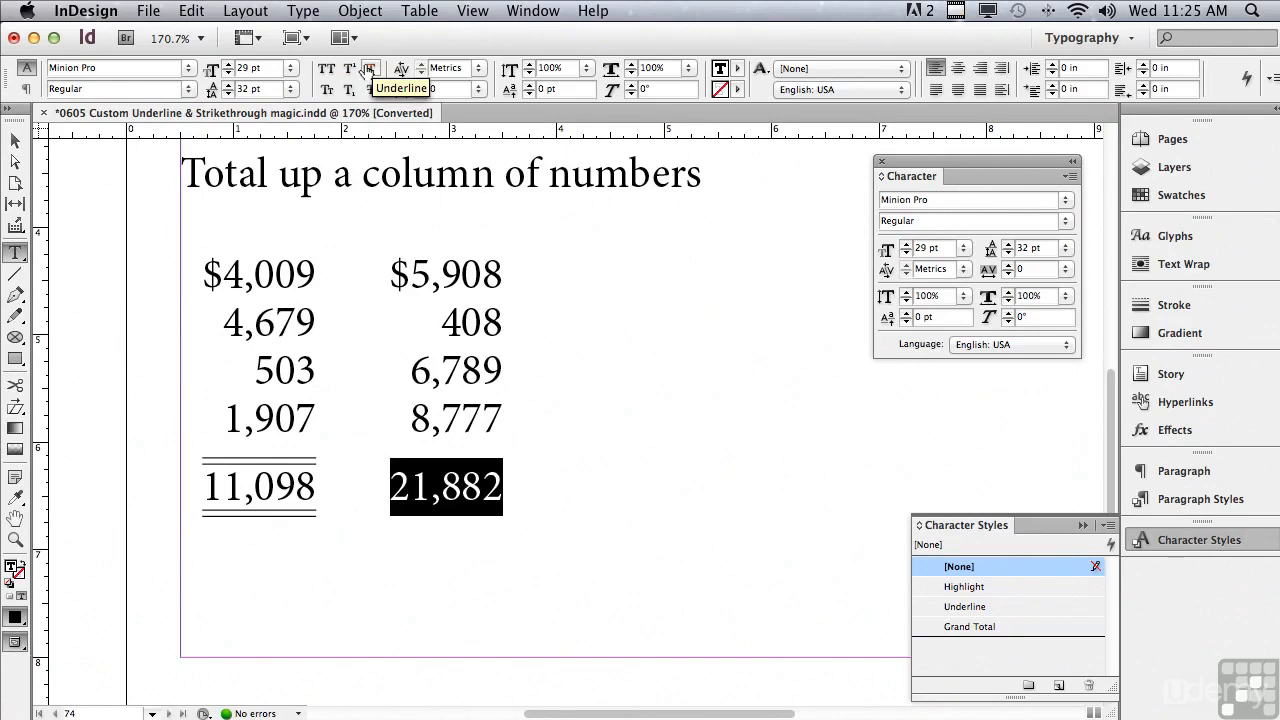
{"action": "left_click", "coordinate": [367, 69]}
{"action": "left_click", "coordinate": [371, 90]}
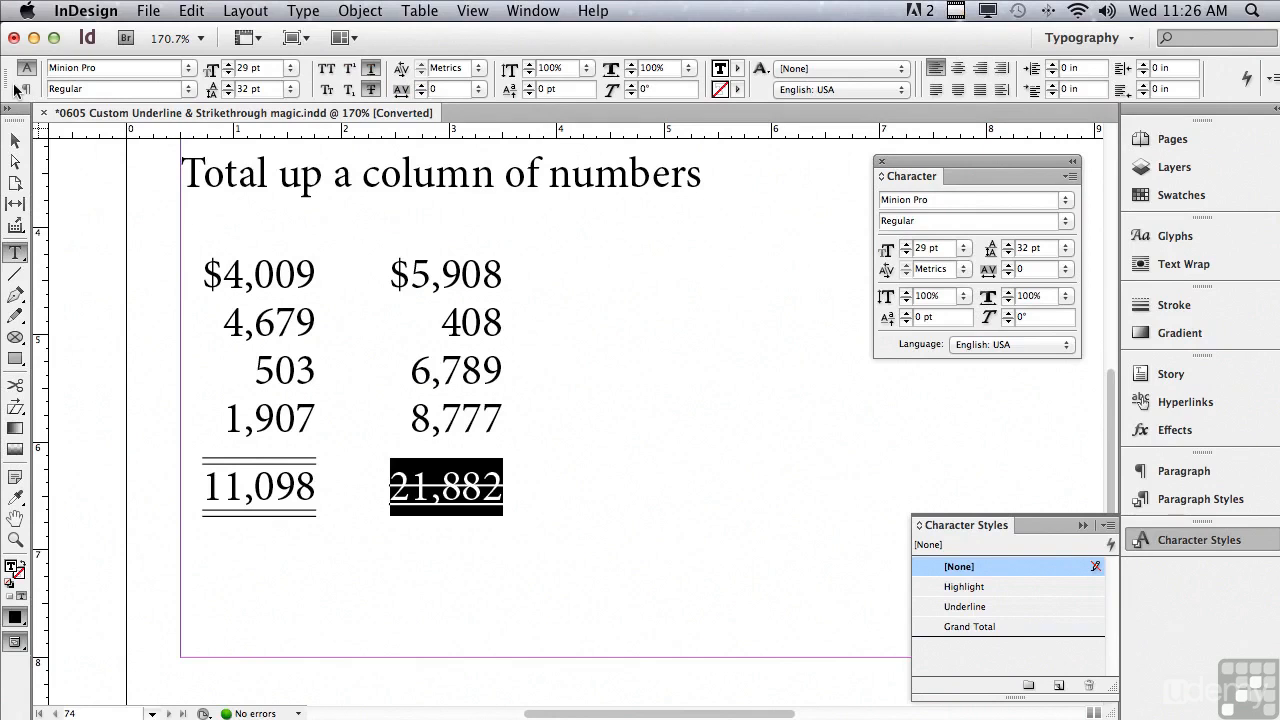
In the underline options for the selected total 21,882, set the weight to 5 pt and the offset to 9 pt
{"action": "left_click", "coordinate": [370, 70], "text": "alt"}
{"action": "left_click_drag", "start_coordinate": [455, 256], "coordinate": [365, 44]}
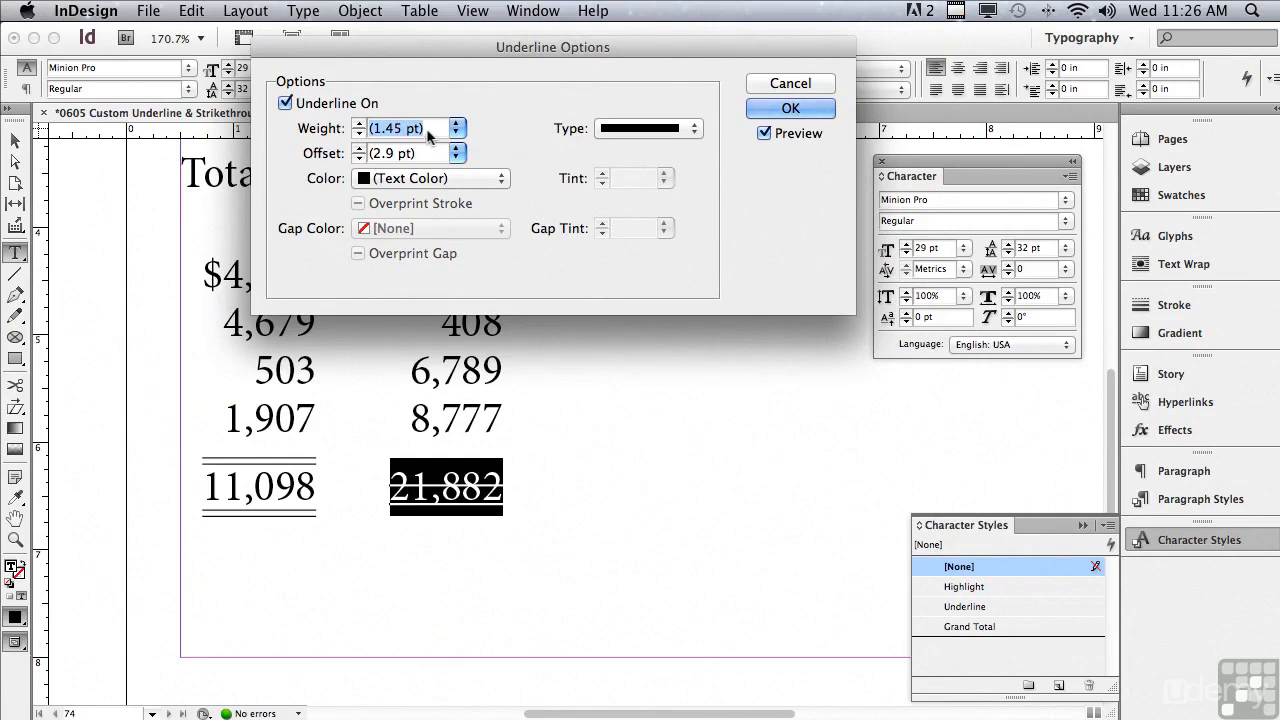
{"action": "type", "text": "5"}
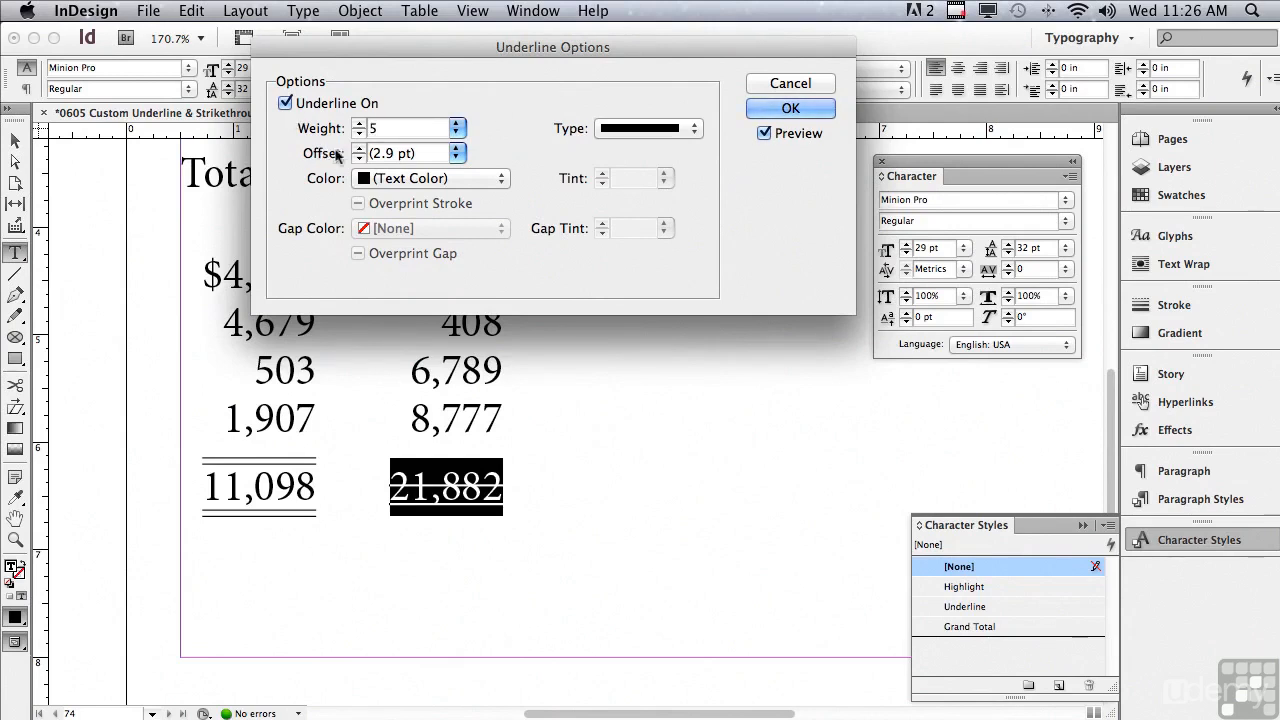
{"action": "left_click", "coordinate": [428, 153]}
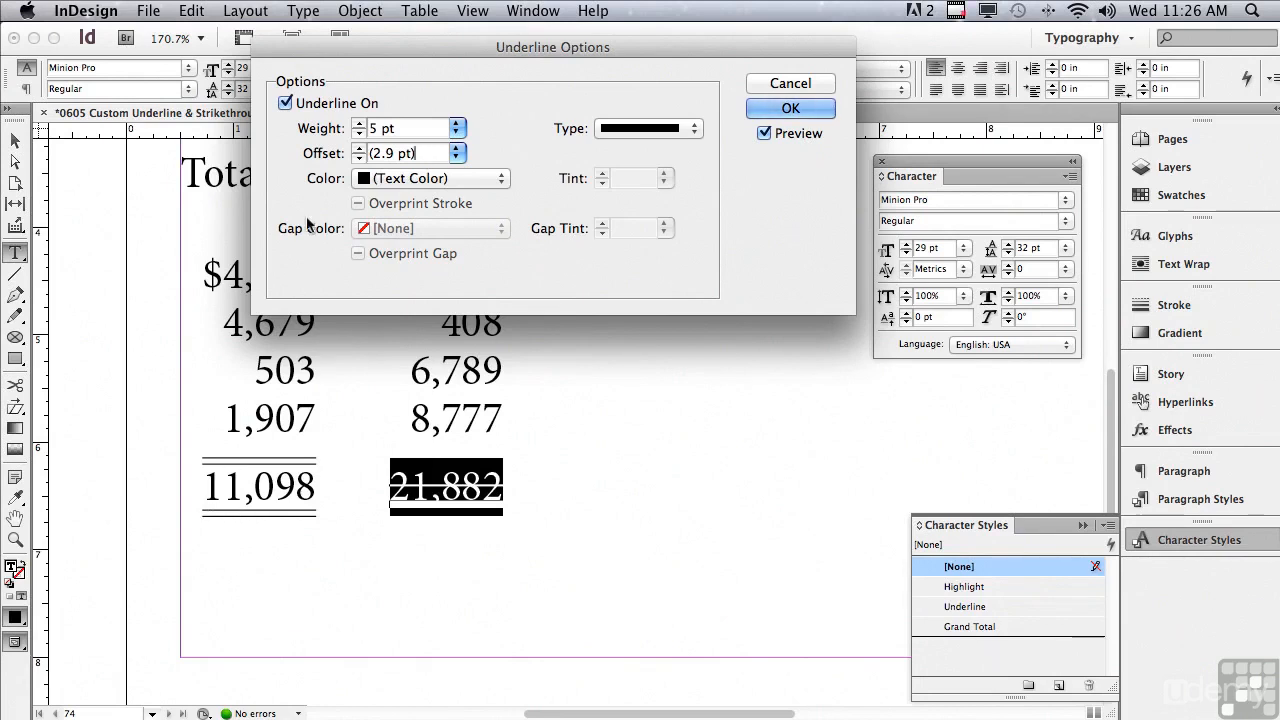
{"action": "left_click", "coordinate": [359, 147]}
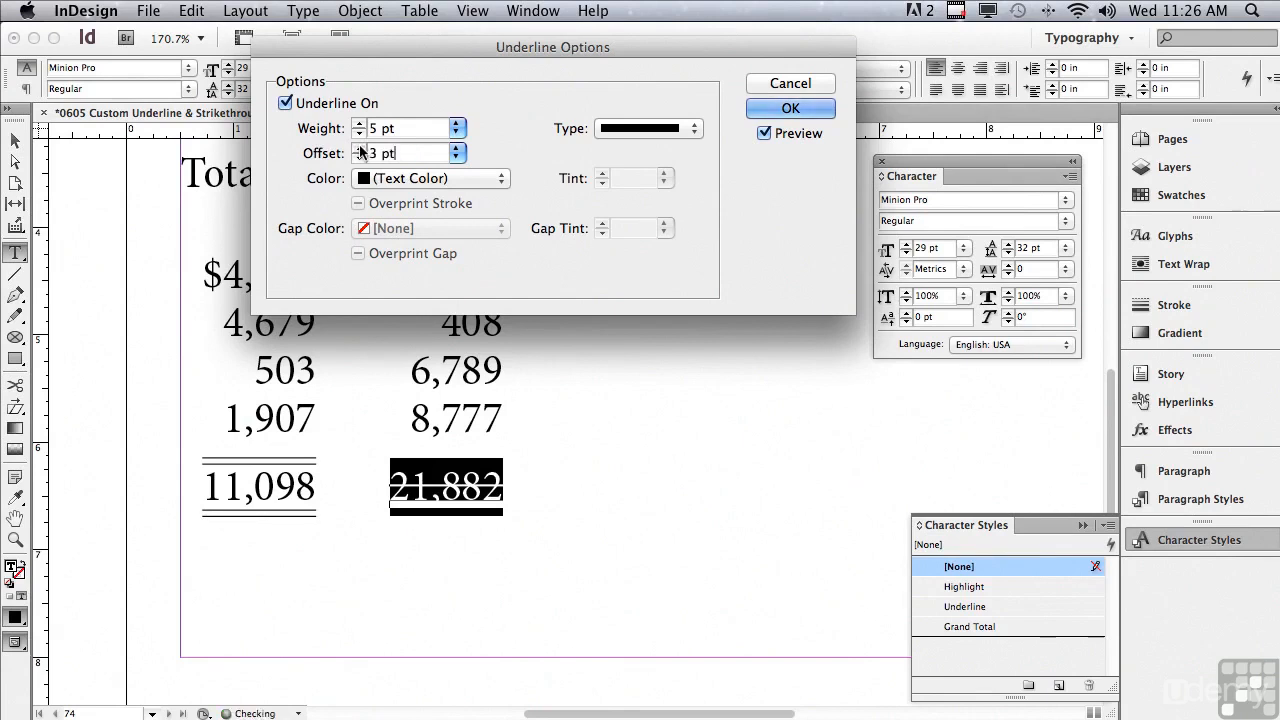
{"action": "left_click", "coordinate": [359, 147]}
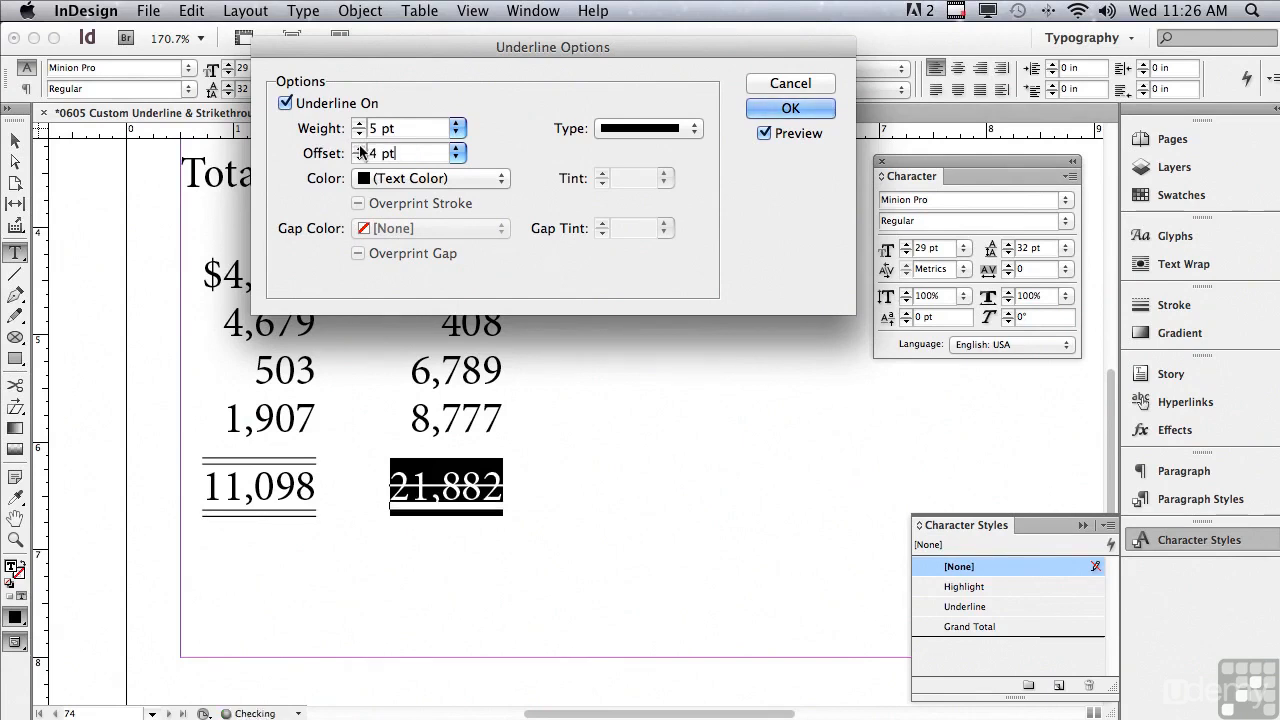
{"action": "left_click", "coordinate": [359, 147]}
{"action": "left_click", "coordinate": [359, 147]}
{"action": "left_click", "coordinate": [359, 147]}
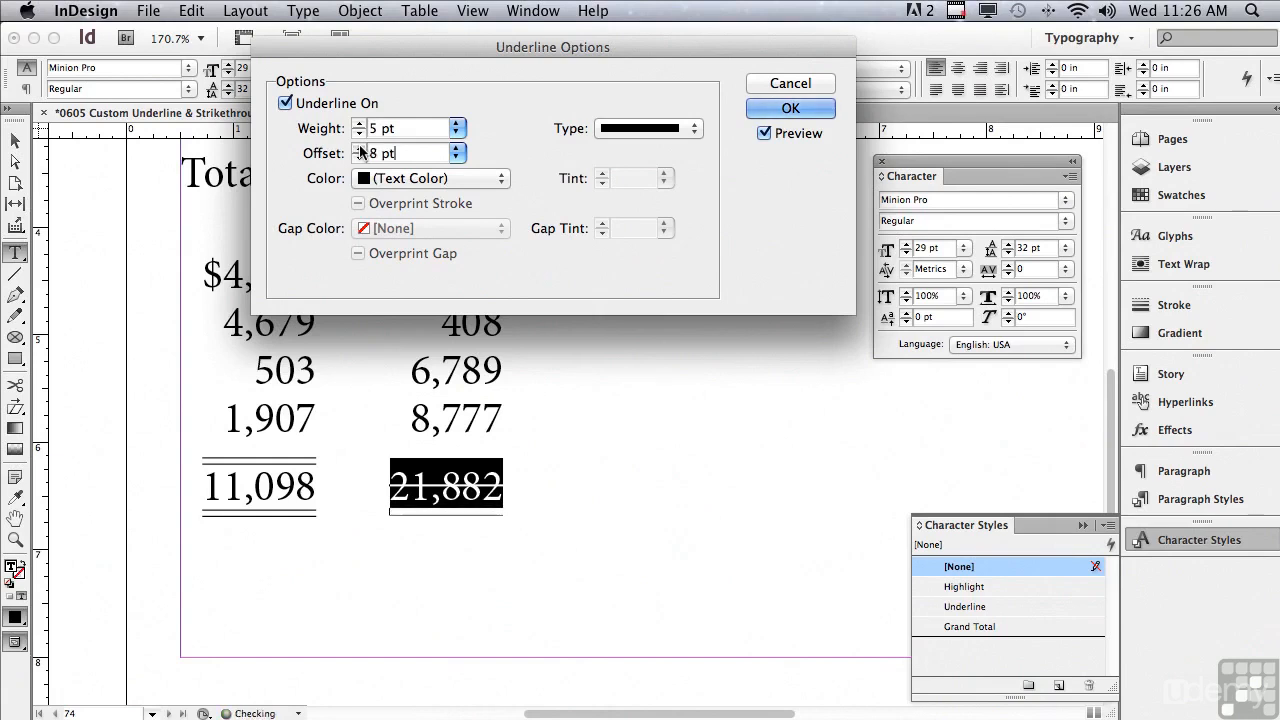
{"action": "left_click", "coordinate": [359, 147]}
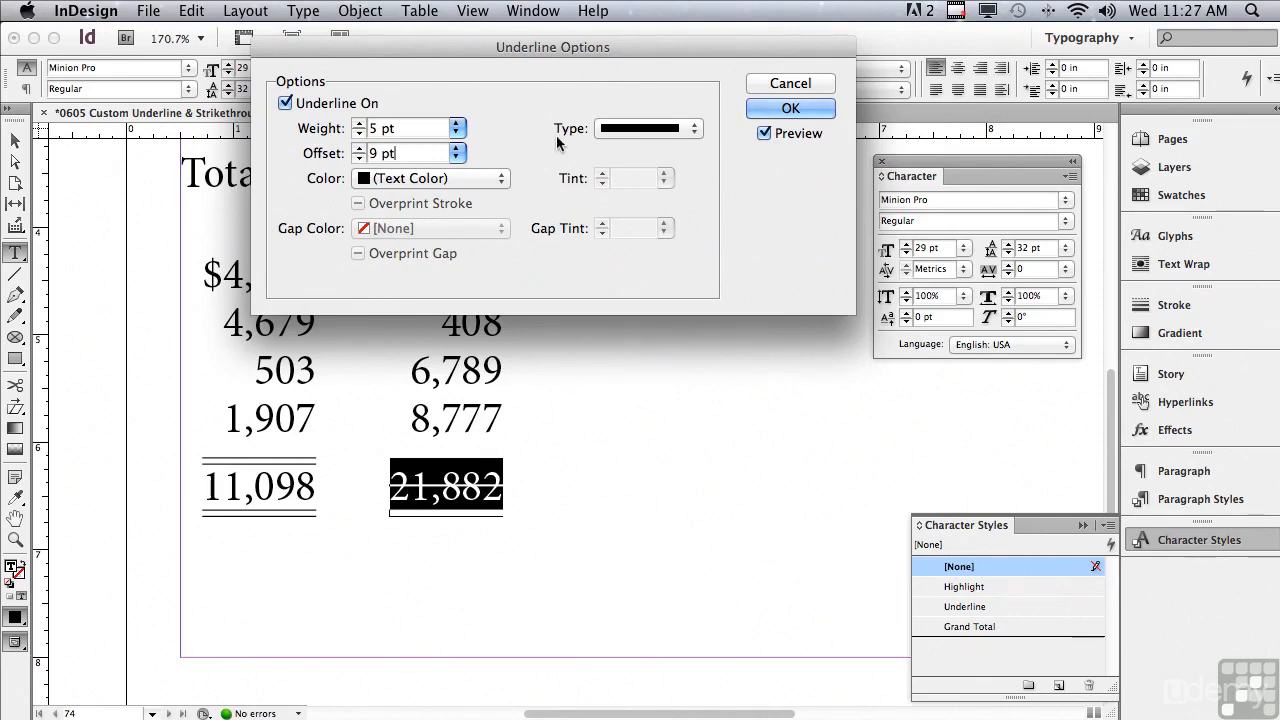
Change the underline type of the selected total to Thin - Thin and accept the underline settings
{"action": "left_click", "coordinate": [624, 130]}
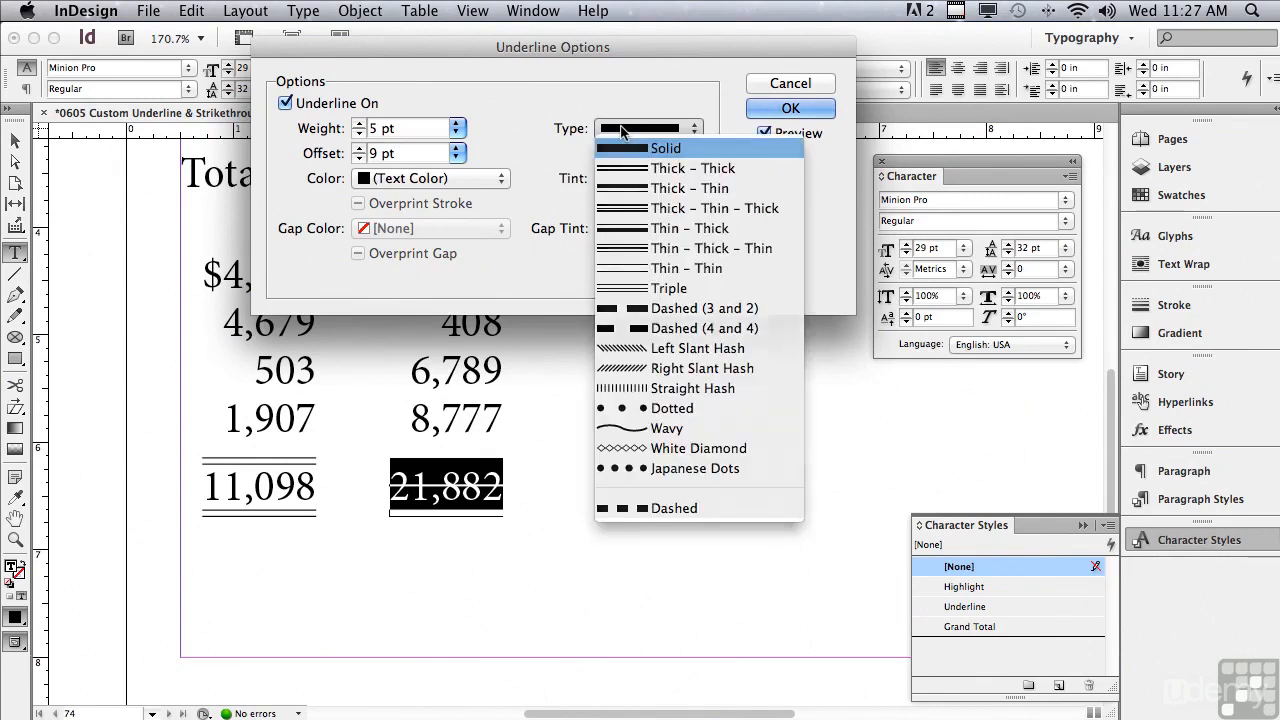
{"action": "left_click", "coordinate": [626, 148]}
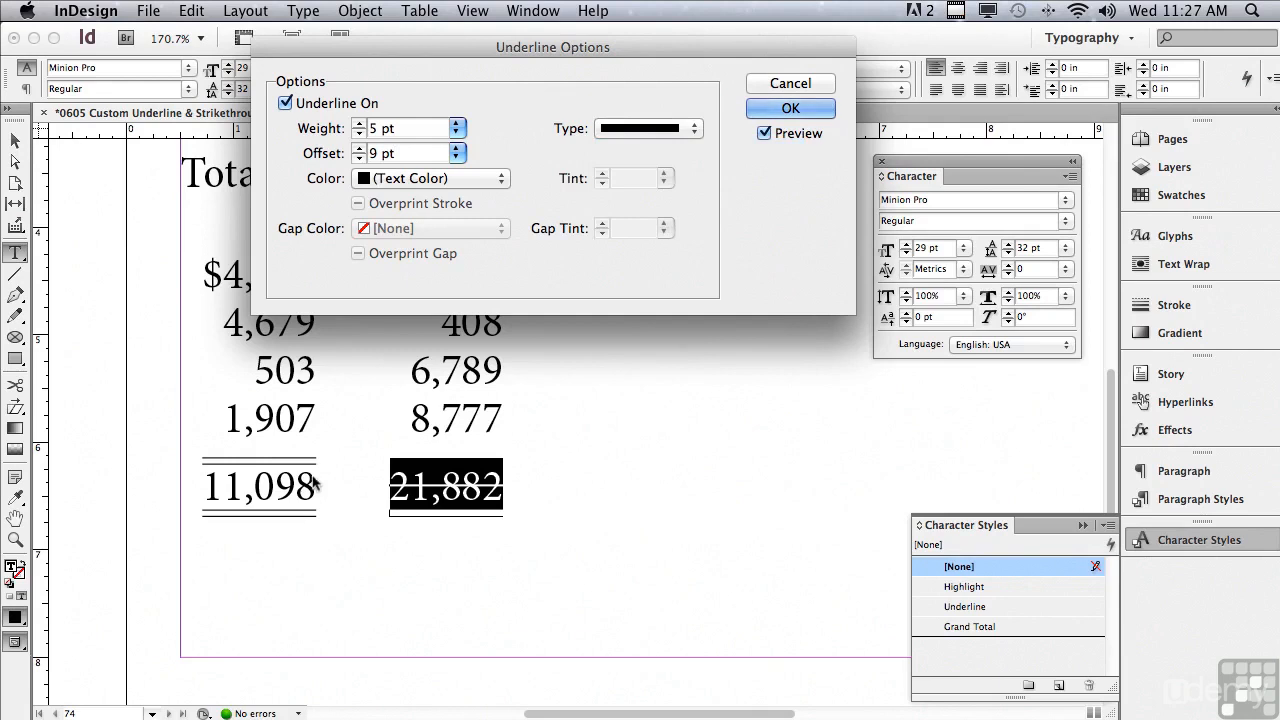
{"action": "left_click", "coordinate": [665, 128]}
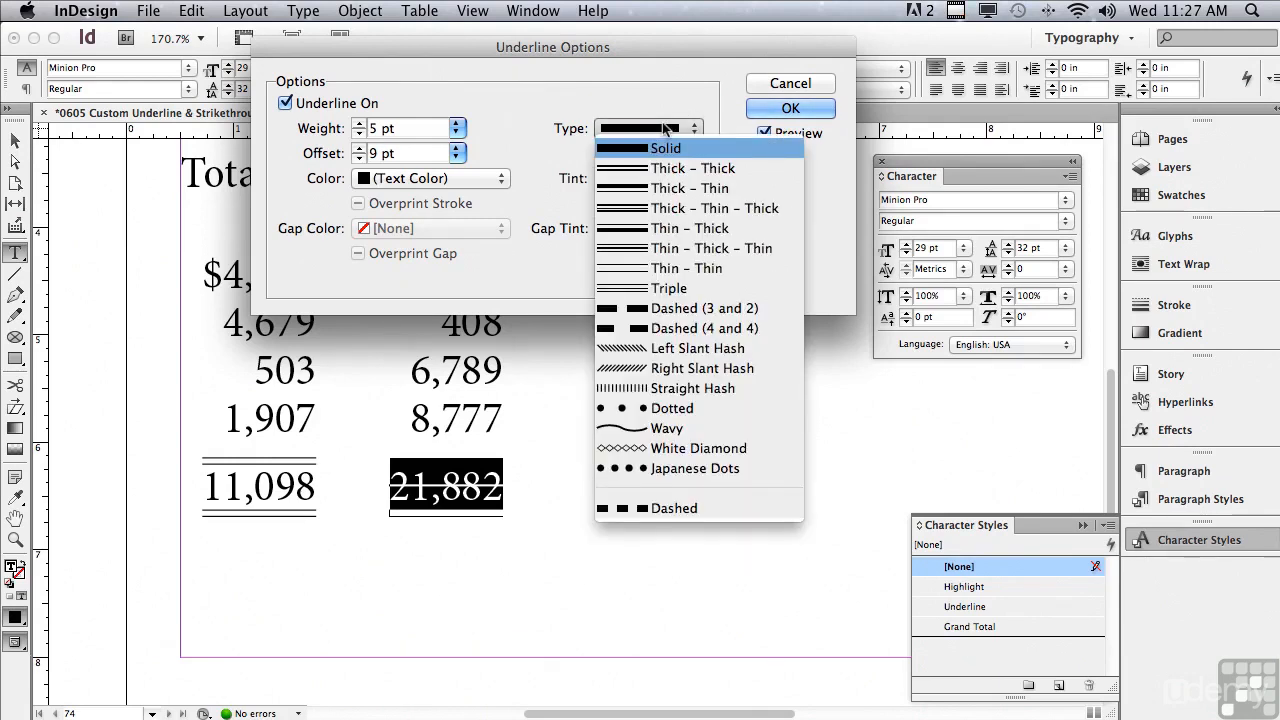
{"action": "left_click", "coordinate": [653, 267]}
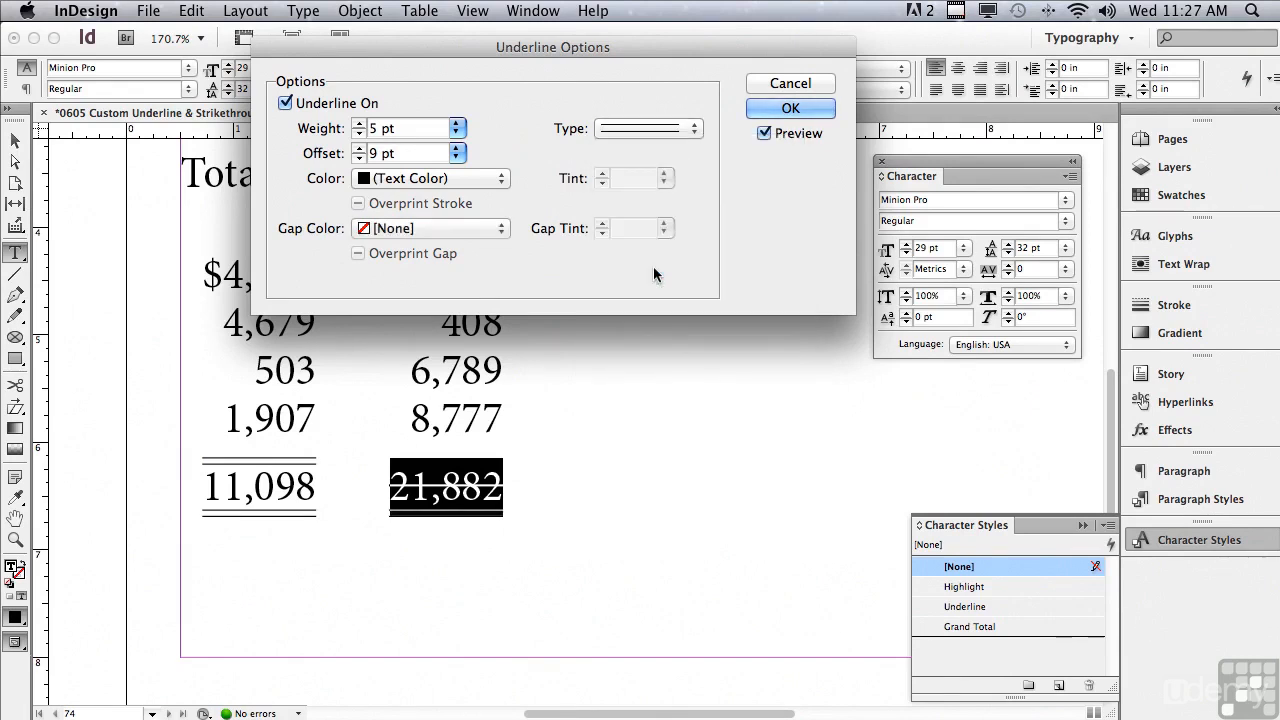
{"action": "left_click", "coordinate": [760, 108]}
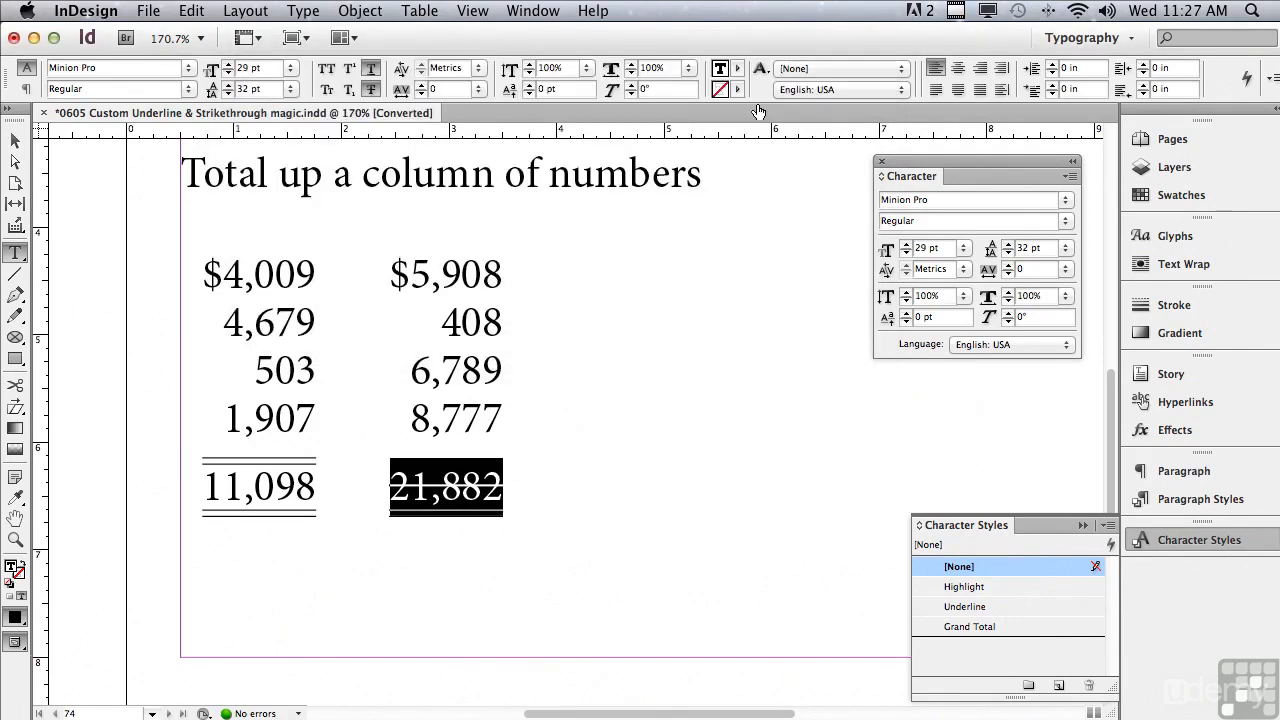
In the strikethrough options for the selected total 21,882, set the weight to 5 pt and the offset to 26 pt
{"action": "left_click", "coordinate": [370, 91], "text": "alt"}
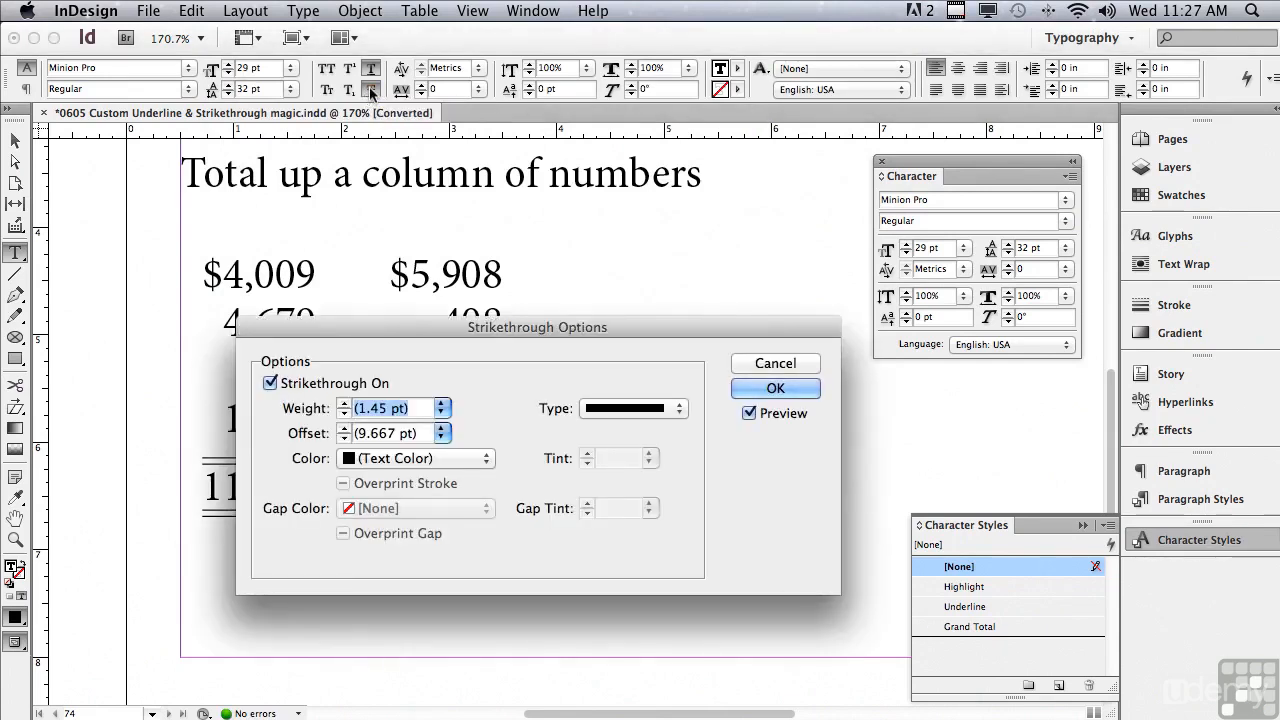
{"action": "left_click_drag", "start_coordinate": [432, 341], "coordinate": [410, 71]}
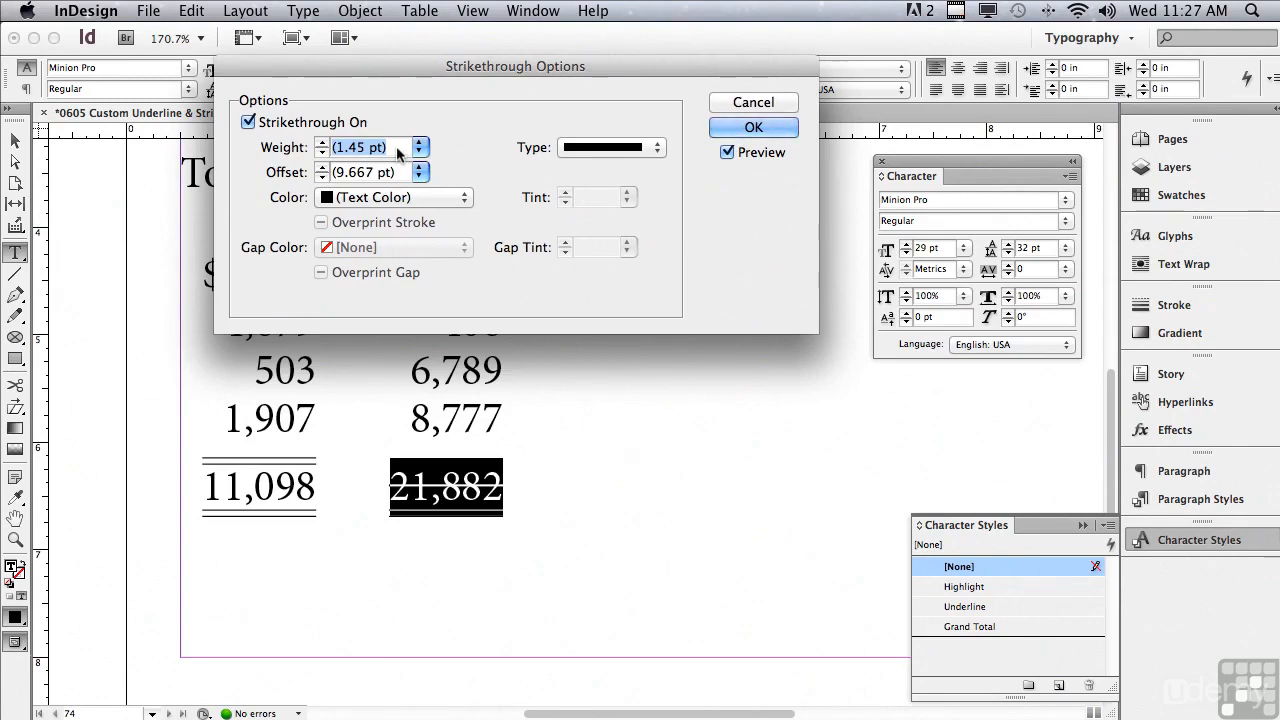
{"action": "type", "text": "5"}
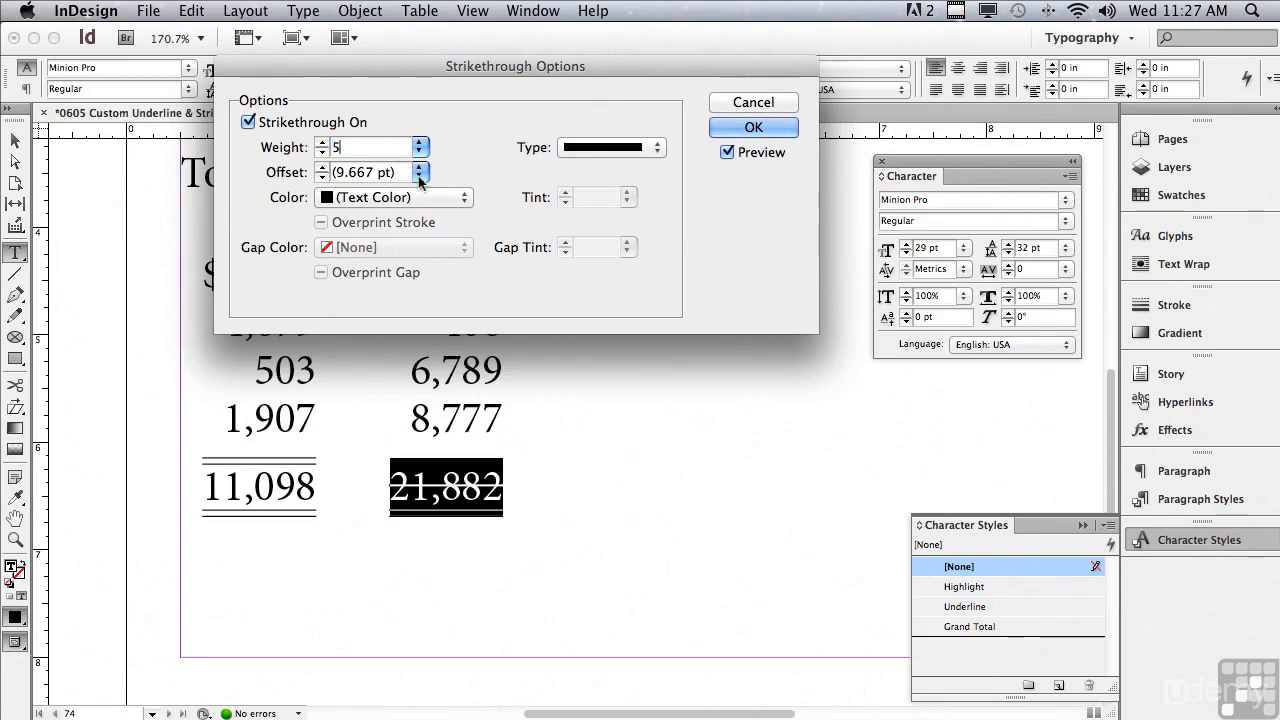
{"action": "left_click", "coordinate": [400, 174]}
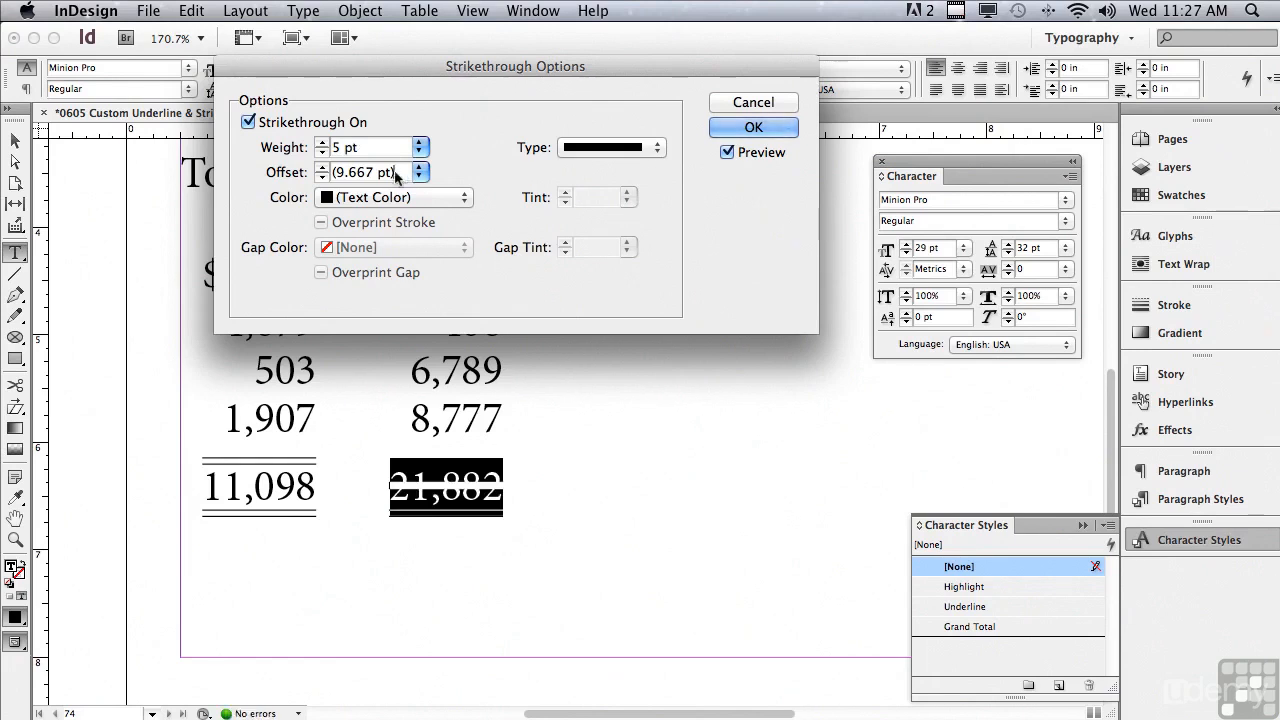
{"action": "left_click", "coordinate": [321, 167]}
{"action": "left_click", "coordinate": [321, 167]}
{"action": "left_click", "coordinate": [321, 167]}
{"action": "left_click", "coordinate": [321, 167]}
{"action": "left_click", "coordinate": [321, 167]}
{"action": "left_click", "coordinate": [321, 167]}
{"action": "left_click", "coordinate": [321, 167]}
{"action": "left_click", "coordinate": [321, 167]}
{"action": "left_click", "coordinate": [321, 167]}
{"action": "left_click", "coordinate": [321, 167]}
{"action": "left_click", "coordinate": [321, 167]}
{"action": "left_click", "coordinate": [321, 167]}
{"action": "left_click", "coordinate": [321, 167]}
{"action": "left_click", "coordinate": [321, 167]}
{"action": "left_click", "coordinate": [321, 167]}
{"action": "left_click", "coordinate": [321, 167]}
{"action": "left_click", "coordinate": [321, 167]}
Change the strikethrough type of the selected total to Thin - Thin and accept the strikethrough settings
{"action": "left_click", "coordinate": [566, 148]}
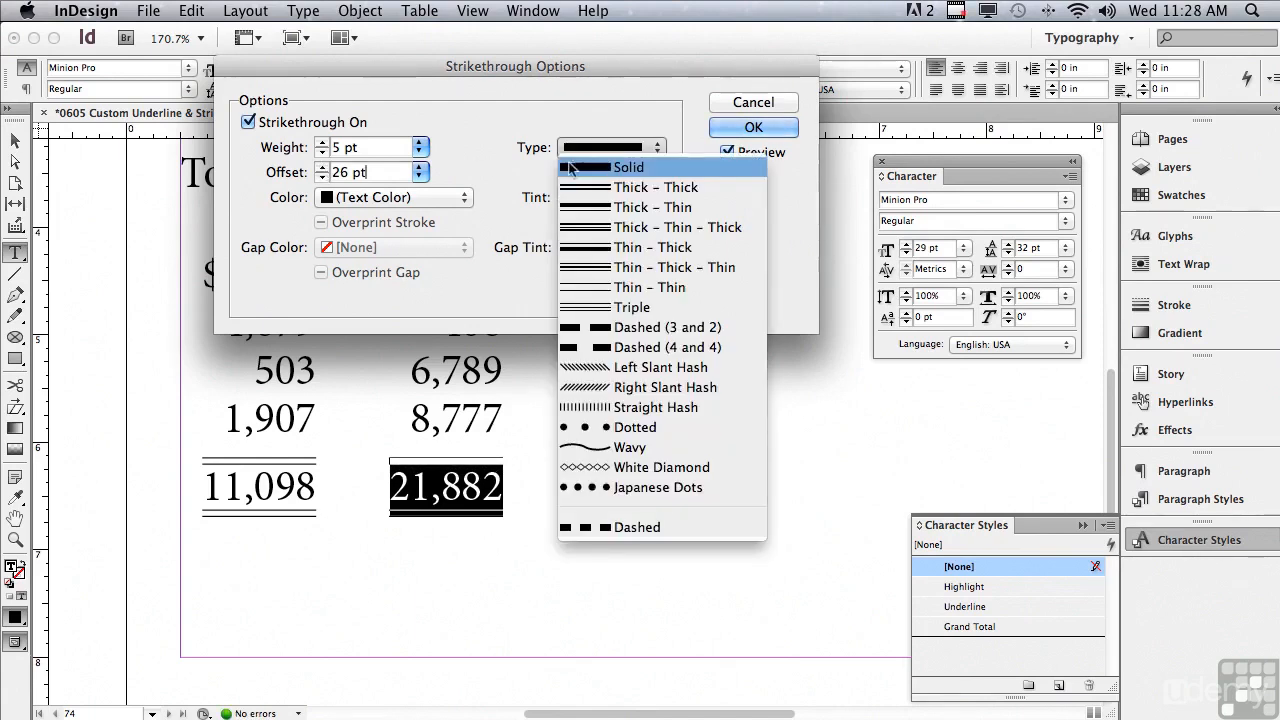
{"action": "left_click", "coordinate": [591, 290]}
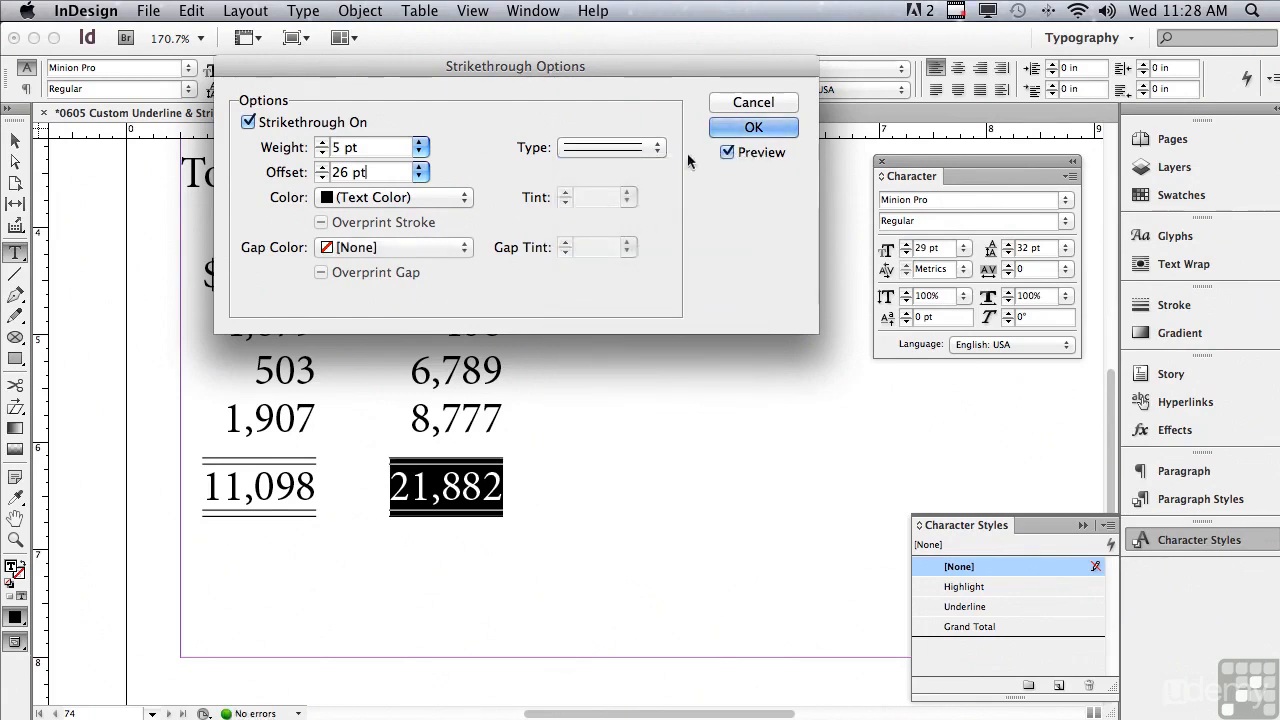
{"action": "left_click", "coordinate": [753, 127]}
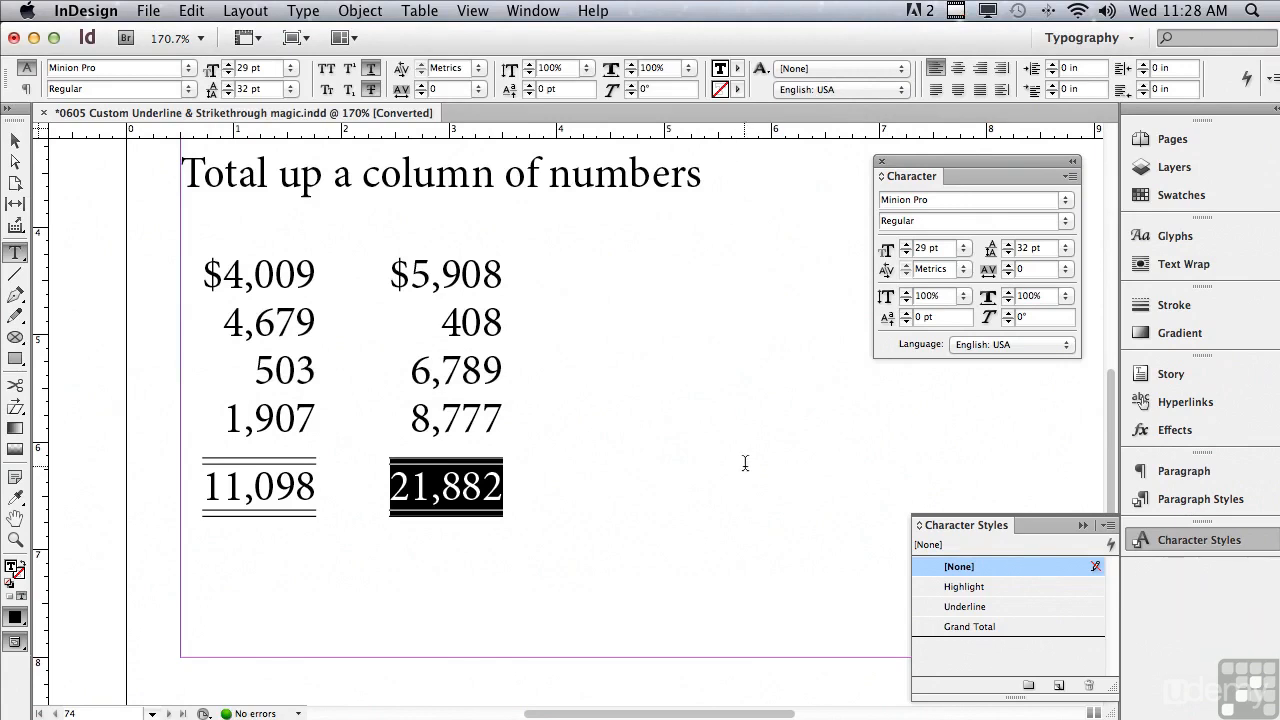
Create a character style named "Total" from the selected total's formatting and apply it to the selection
{"action": "left_click", "coordinate": [1108, 526]}
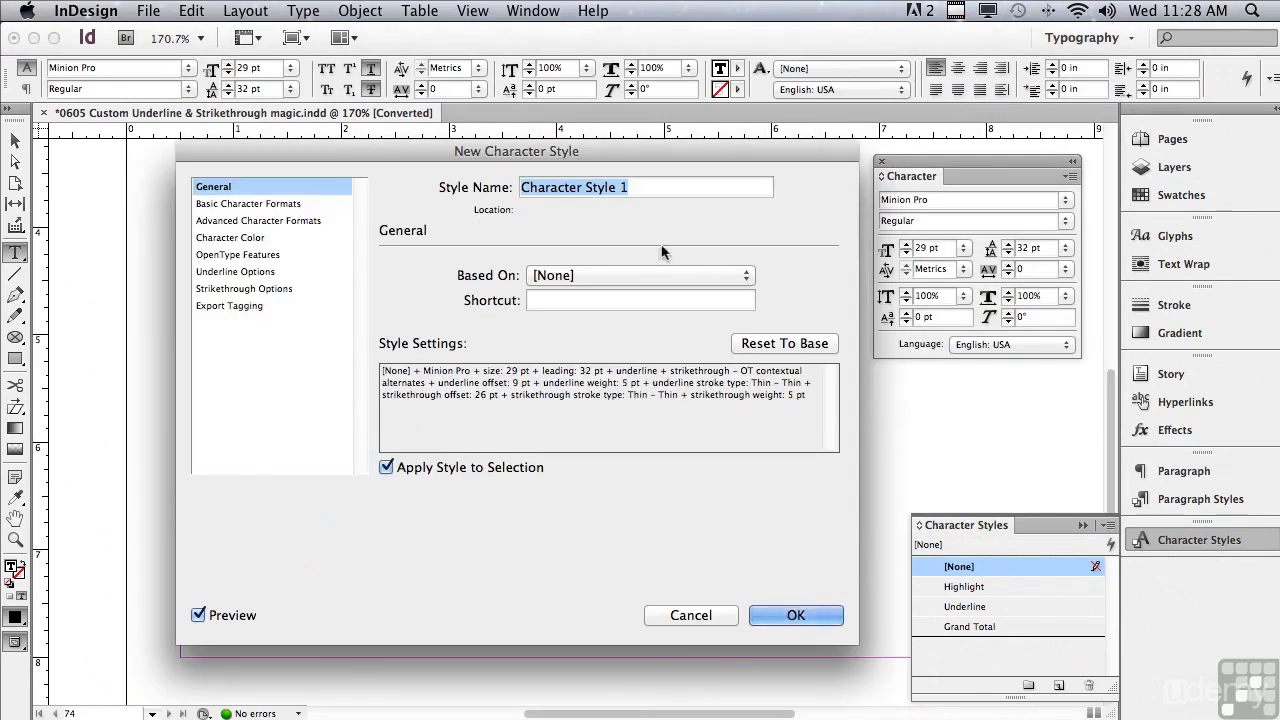
{"action": "type", "text": "Total"}
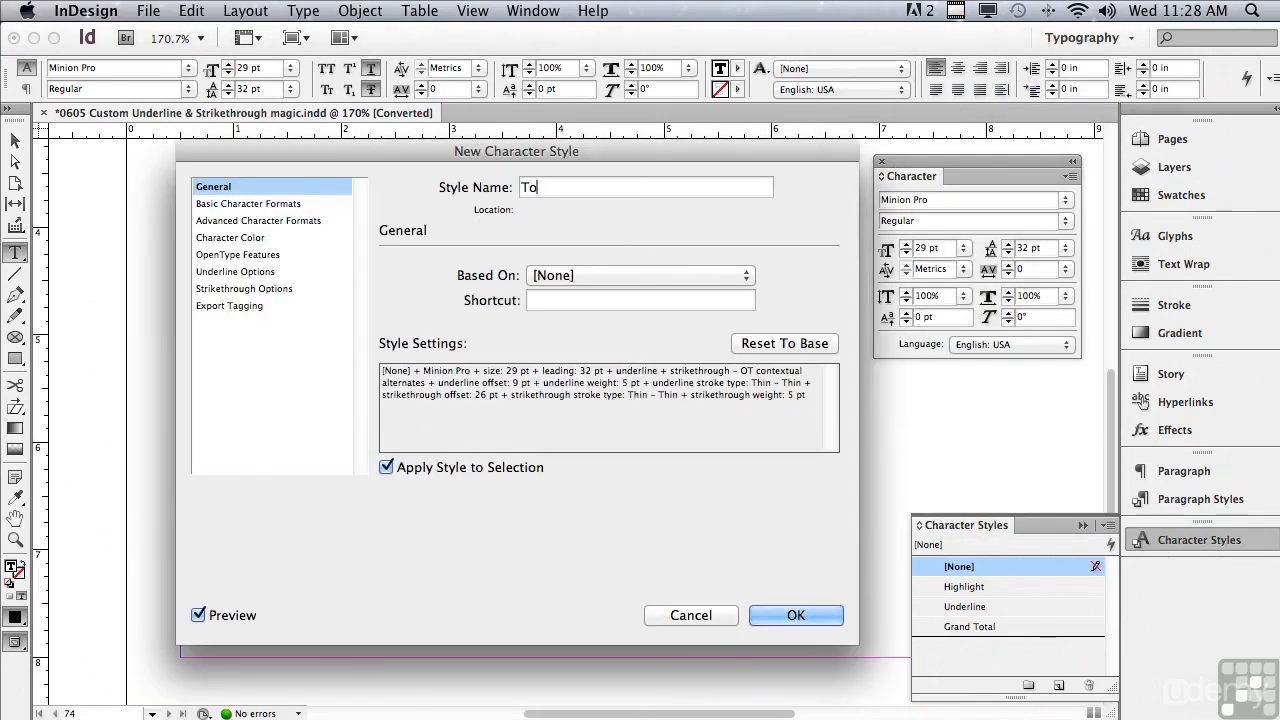
{"action": "left_click", "coordinate": [792, 615]}
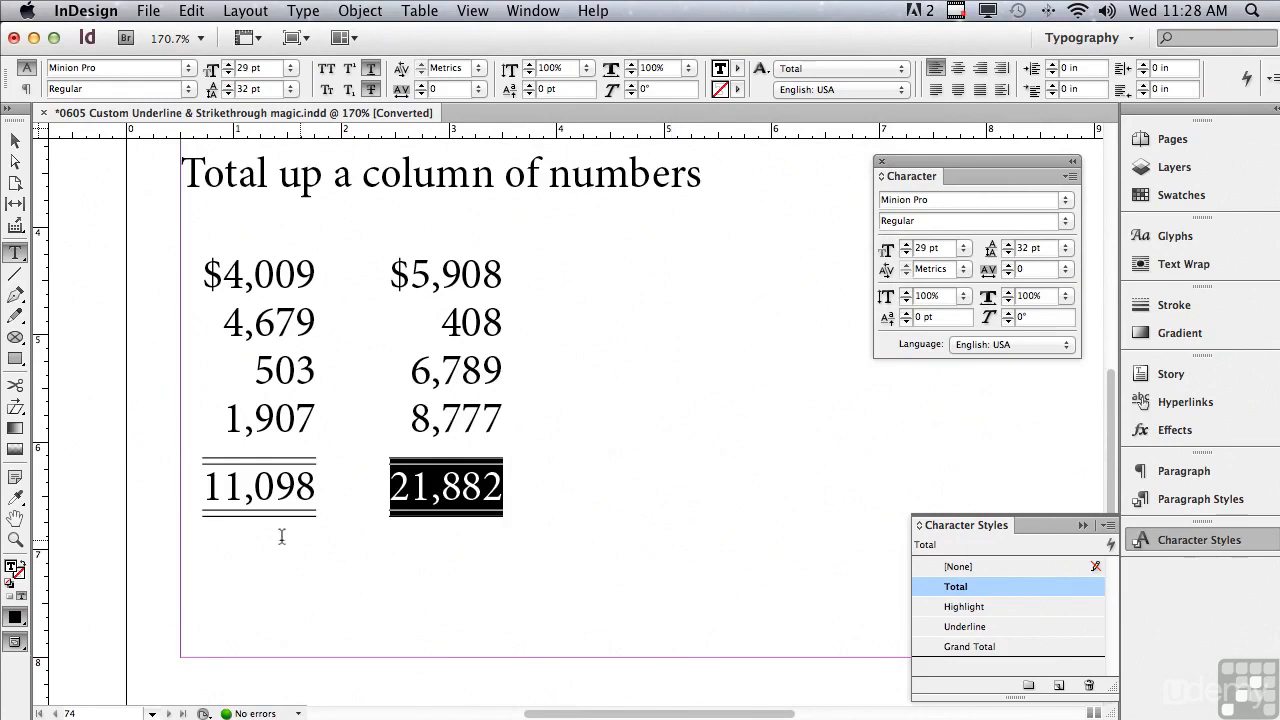
Apply the "Total" character style to the amount $4,009 at the top of the first column, and deselect the text
{"action": "left_click_drag", "start_coordinate": [201, 270], "coordinate": [338, 273]}
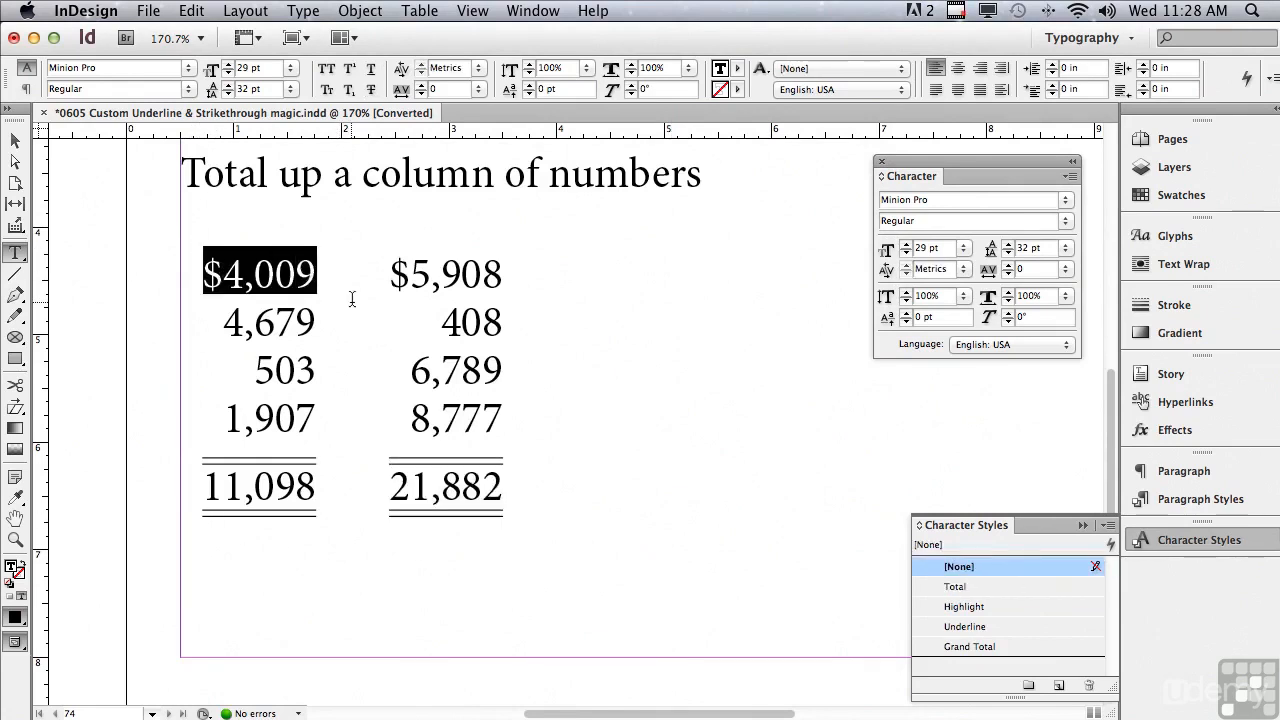
{"action": "left_click", "coordinate": [955, 588]}
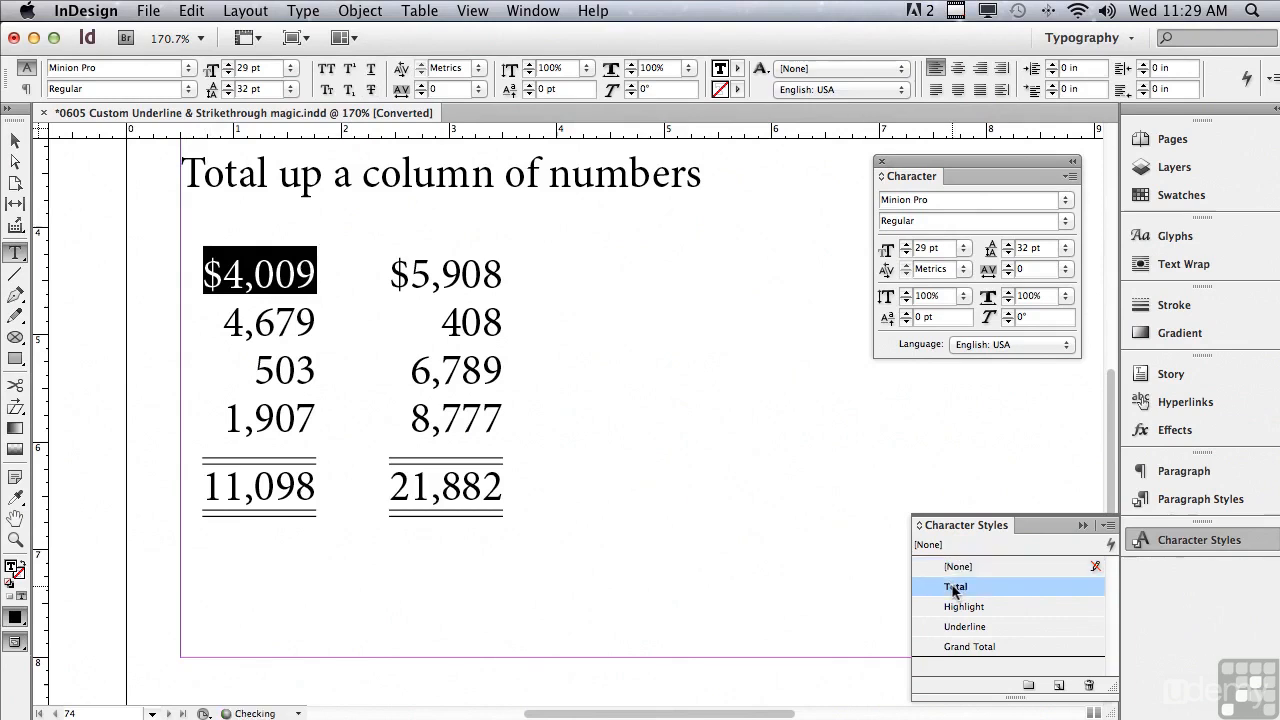
{"action": "left_click", "coordinate": [85, 348]}
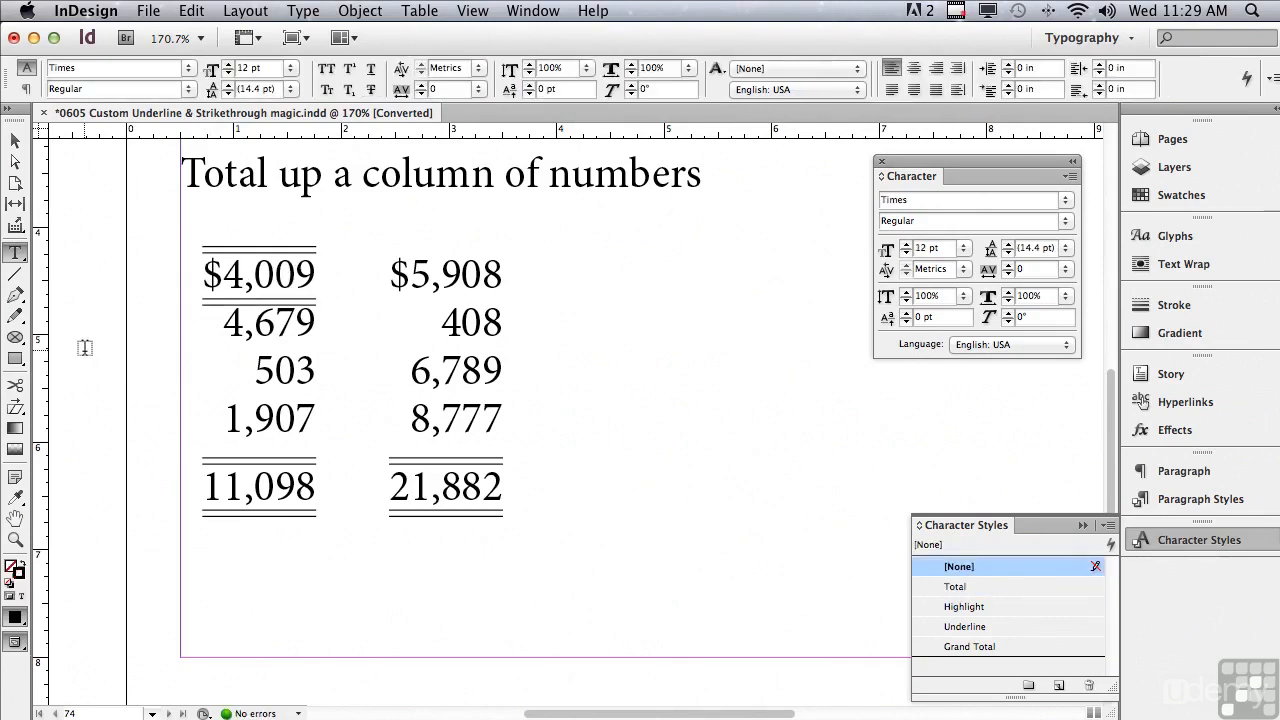